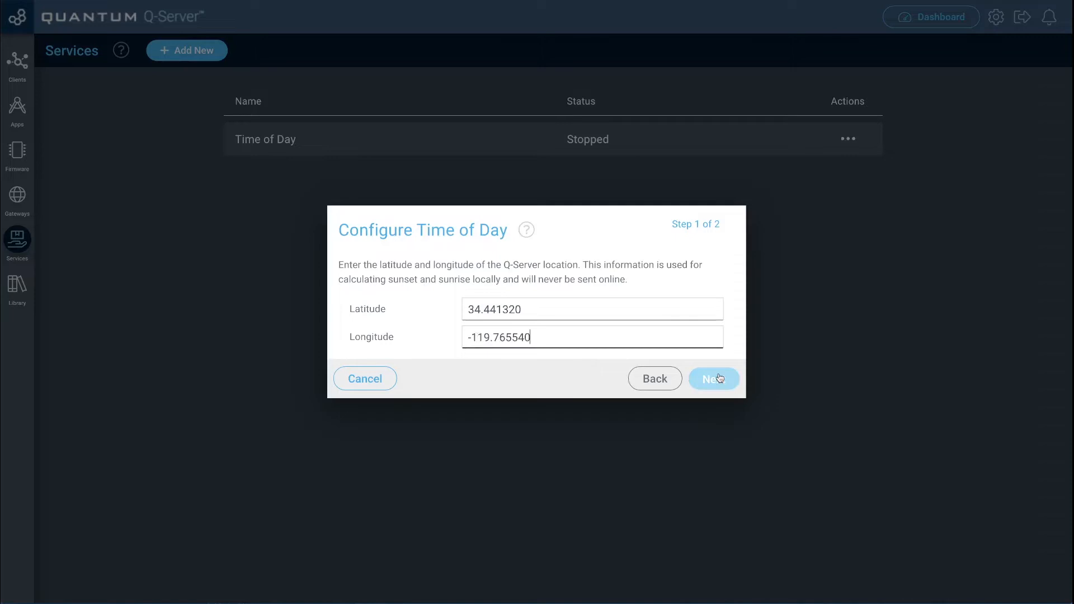
# Step: Accept the entered latitude and longitude for the Time of Day service and activate it
pyautogui.click(727, 381)
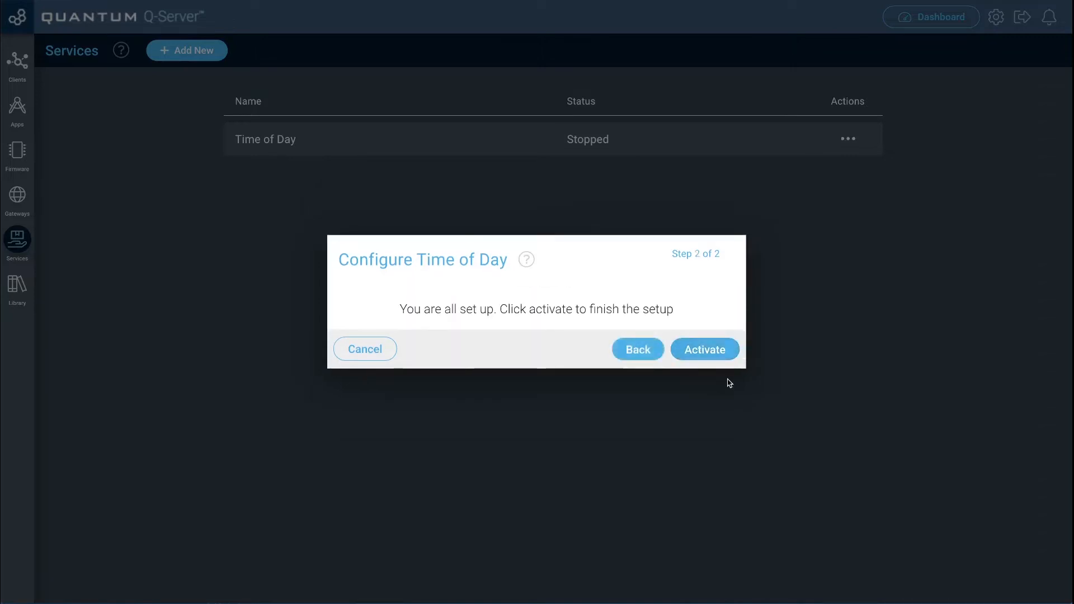
pyautogui.click(716, 357)
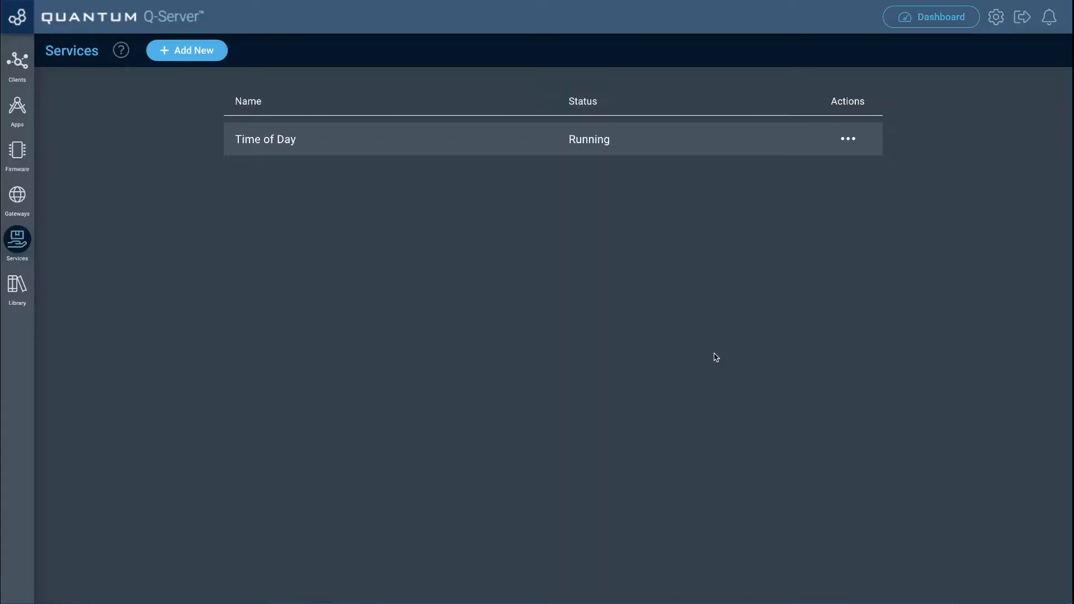
# Step: Review the server's country, timezone and measurement options in the general settings
pyautogui.click(997, 22)
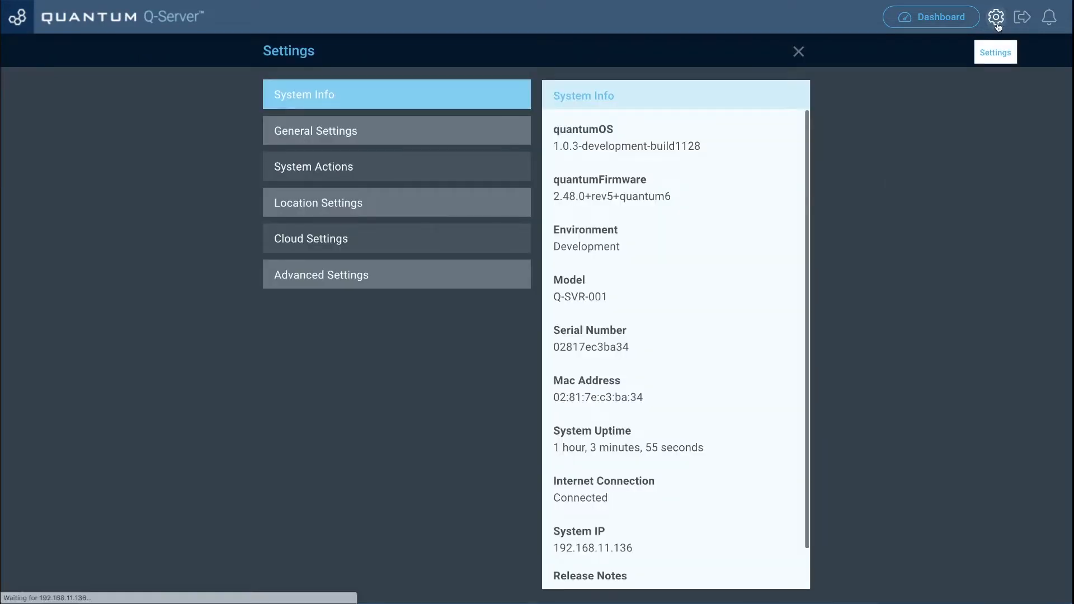
pyautogui.click(472, 133)
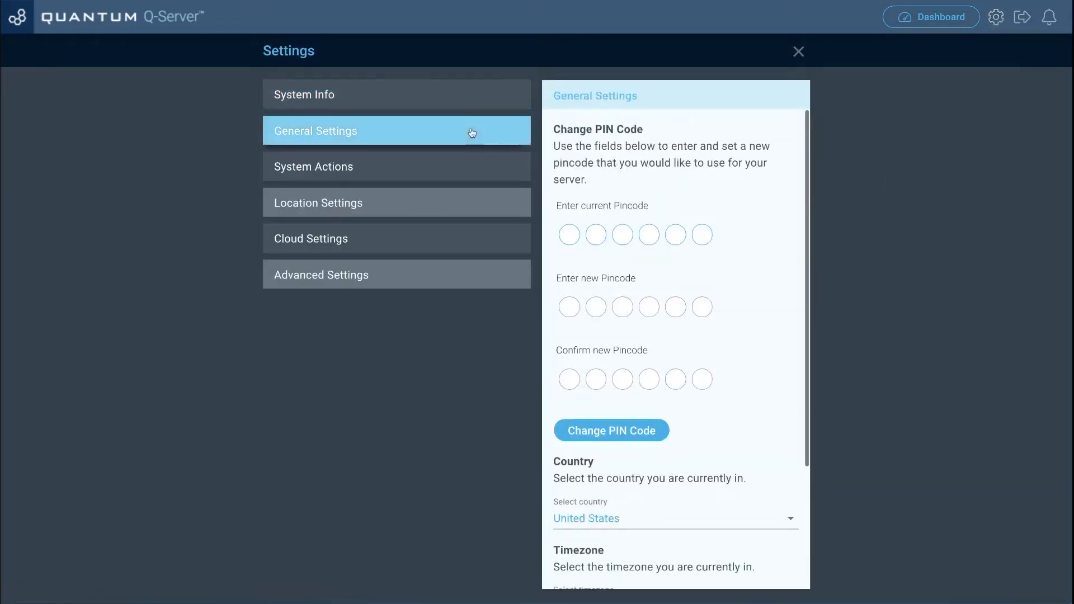
pyautogui.scroll(-3, 640, 285)
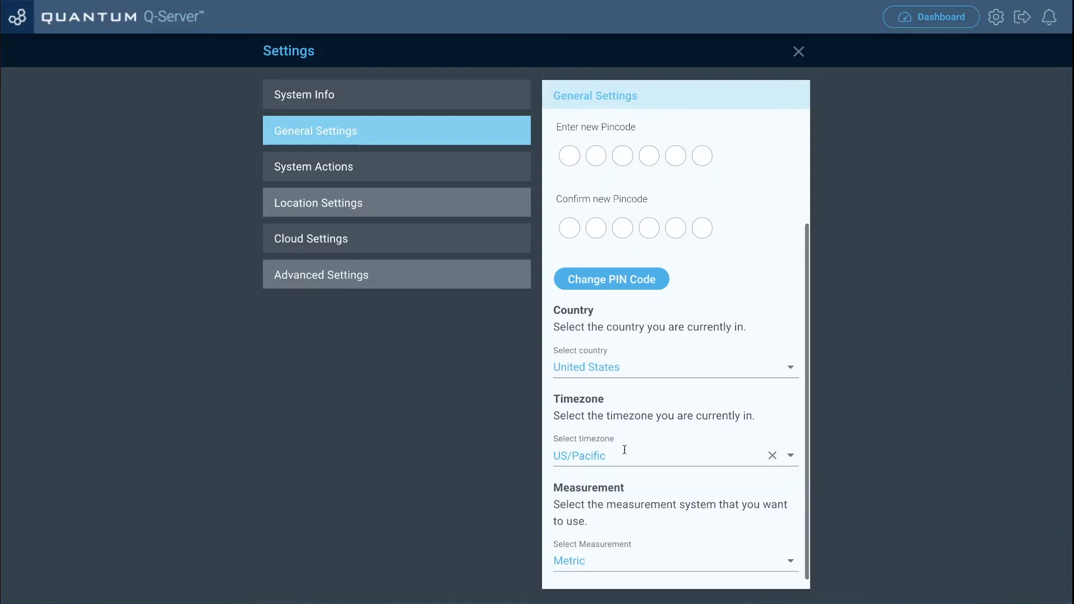
# Step: Create a new app named "Time of Day"
pyautogui.click(28, 27)
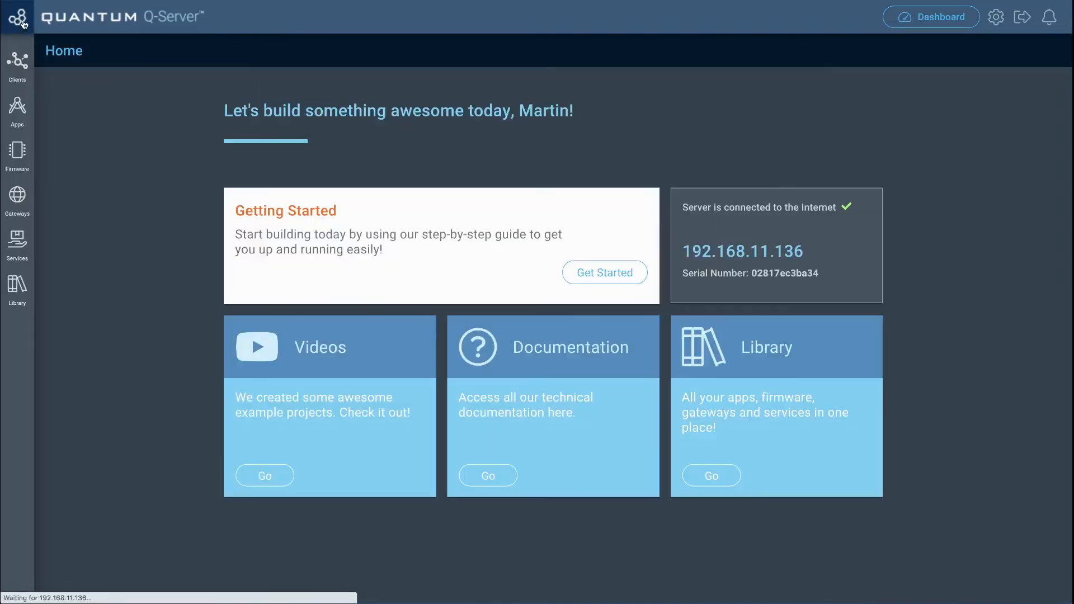
pyautogui.click(22, 110)
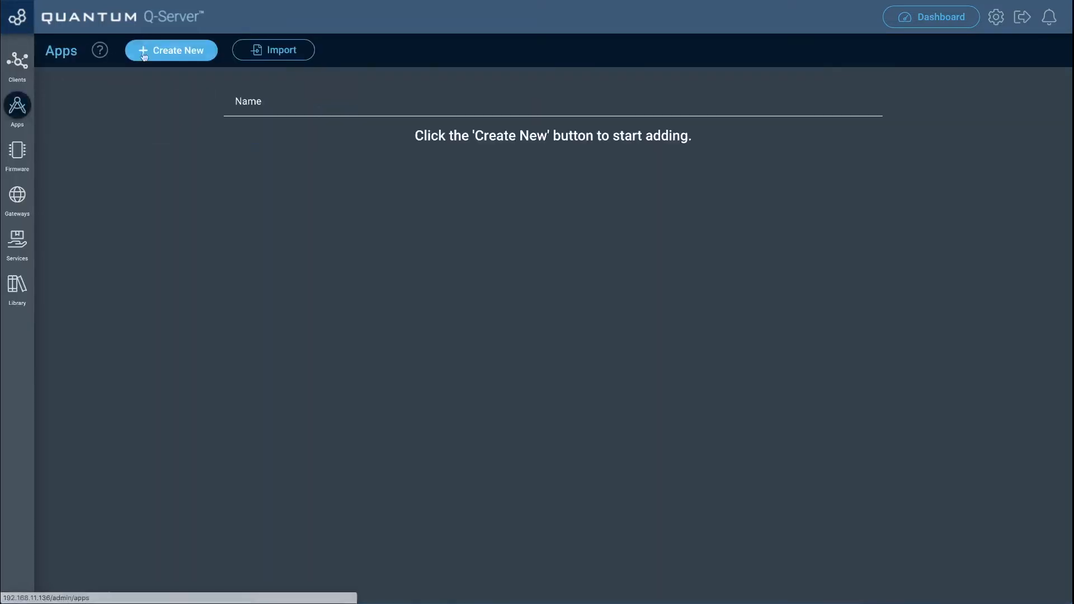
pyautogui.click(168, 49)
pyautogui.click(432, 301)
pyautogui.write('Time of Day')
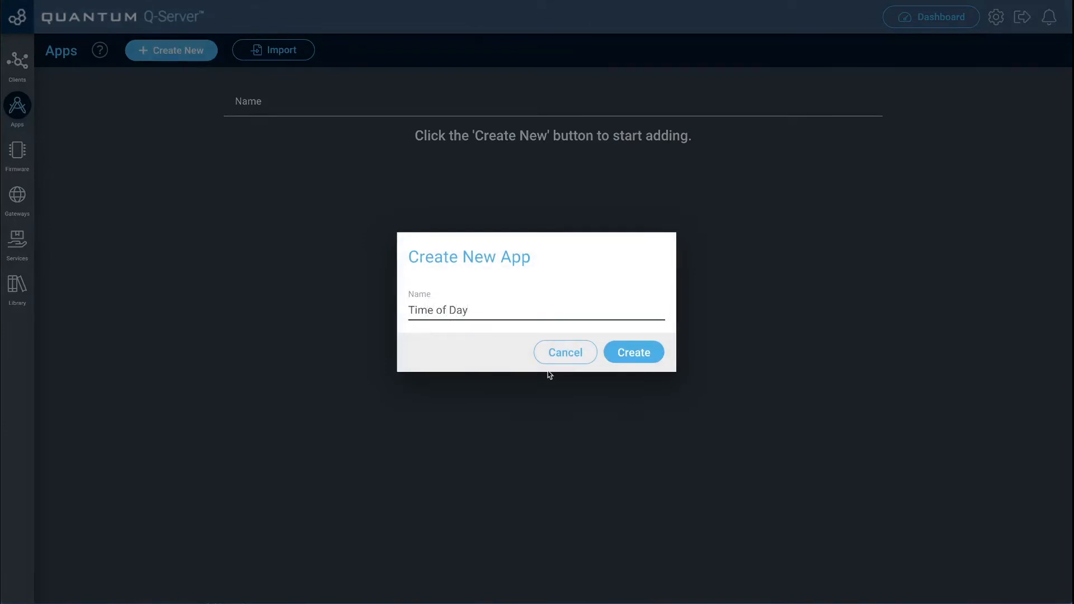
pyautogui.click(626, 357)
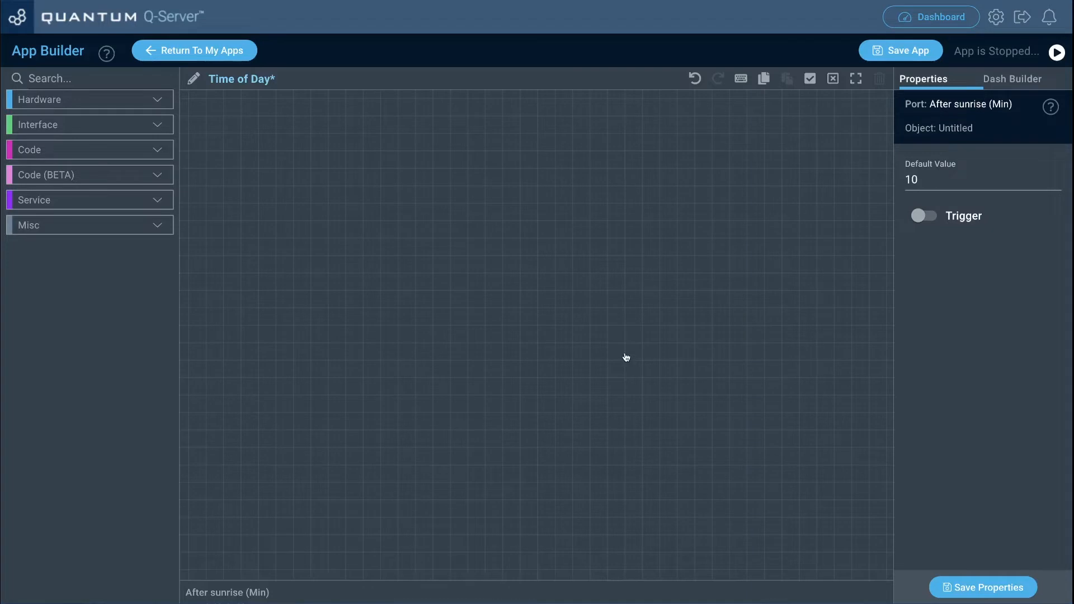
# Step: Place a Sunrise block and a Sunset block from the Timing services on the canvas, with Sunrise above Sunset
pyautogui.click(160, 205)
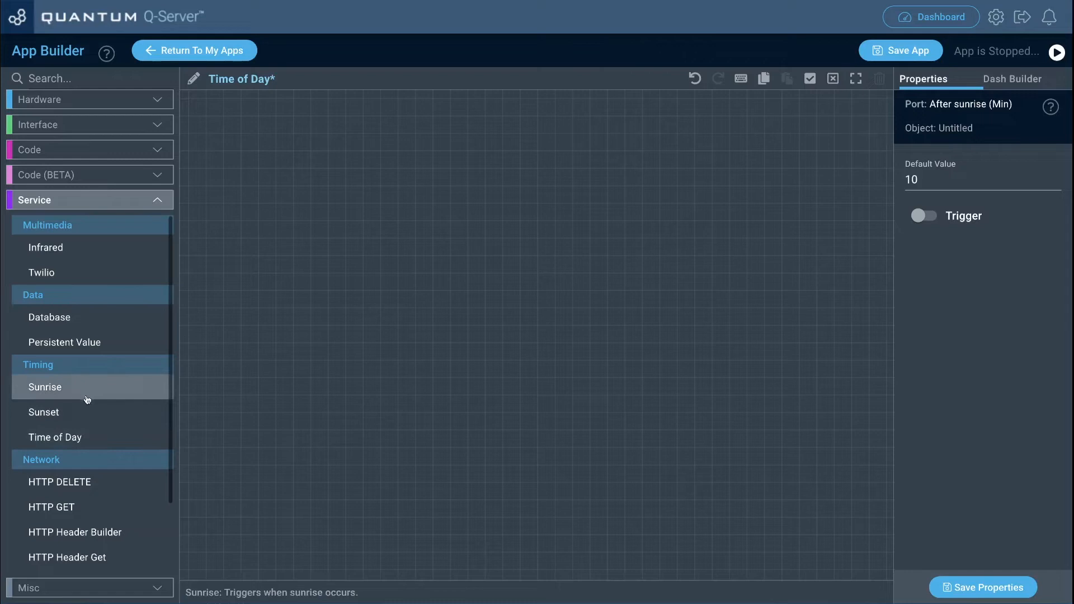
pyautogui.moveTo(84, 408); pyautogui.dragTo(451, 204)
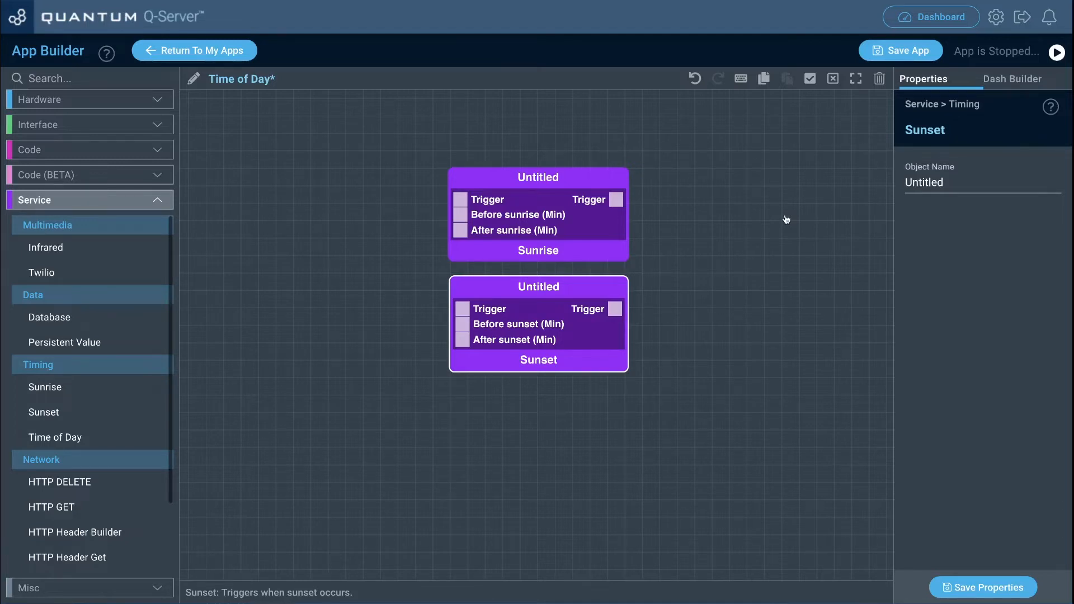
pyautogui.click(787, 220)
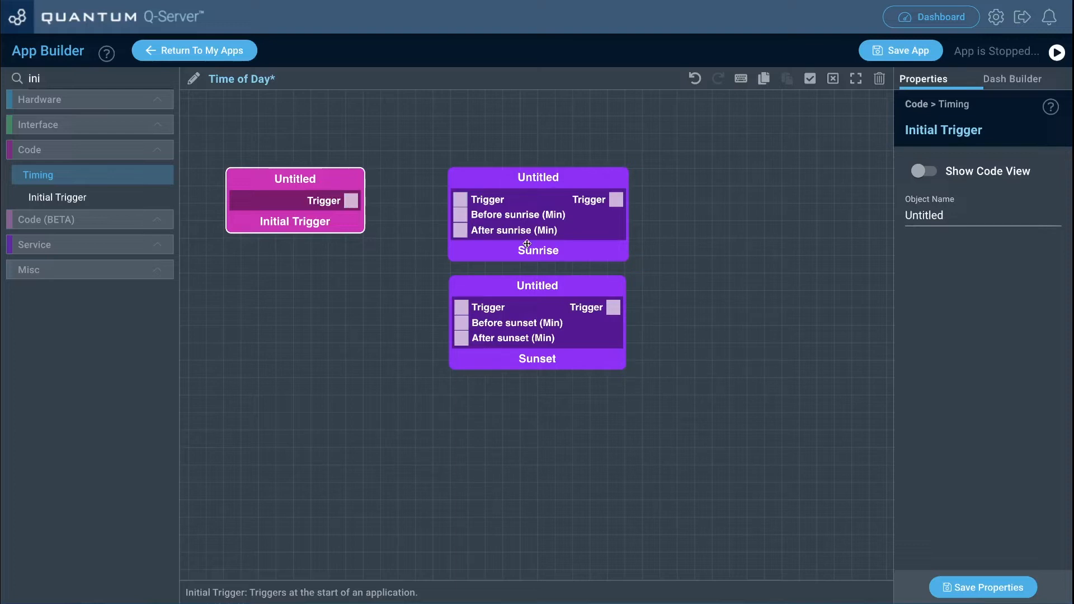
pyautogui.doubleClick(33, 79)
pyautogui.write('but')
pyautogui.moveTo(45, 216); pyautogui.dragTo(250, 250)
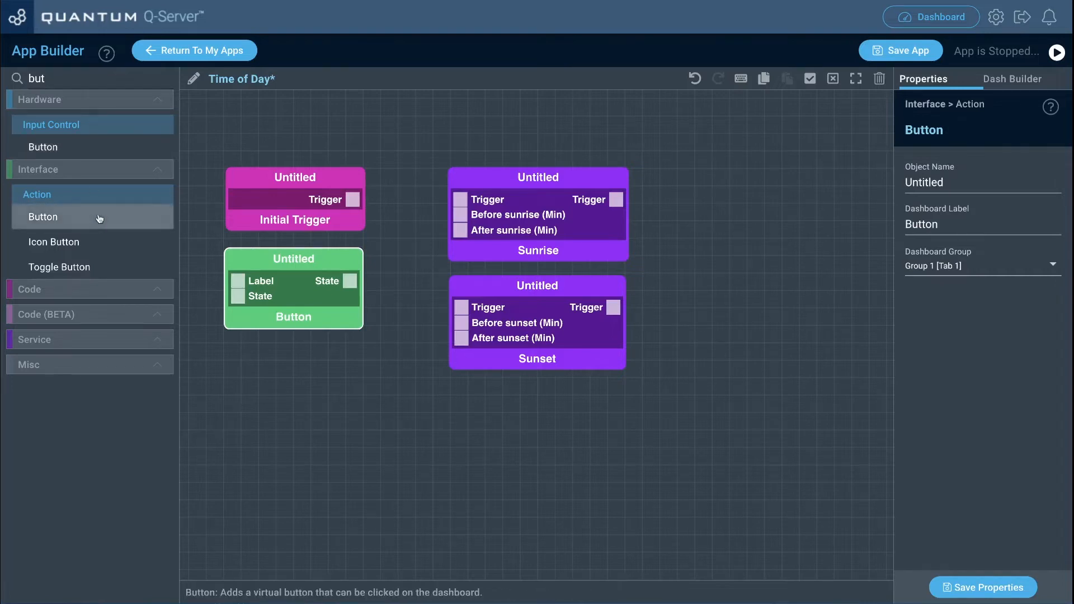
pyautogui.press('Delete')
# Step: Connect the Initial Trigger block's output to the Trigger inputs of both the Sunrise and Sunset blocks
pyautogui.moveTo(353, 199); pyautogui.dragTo(460, 199)
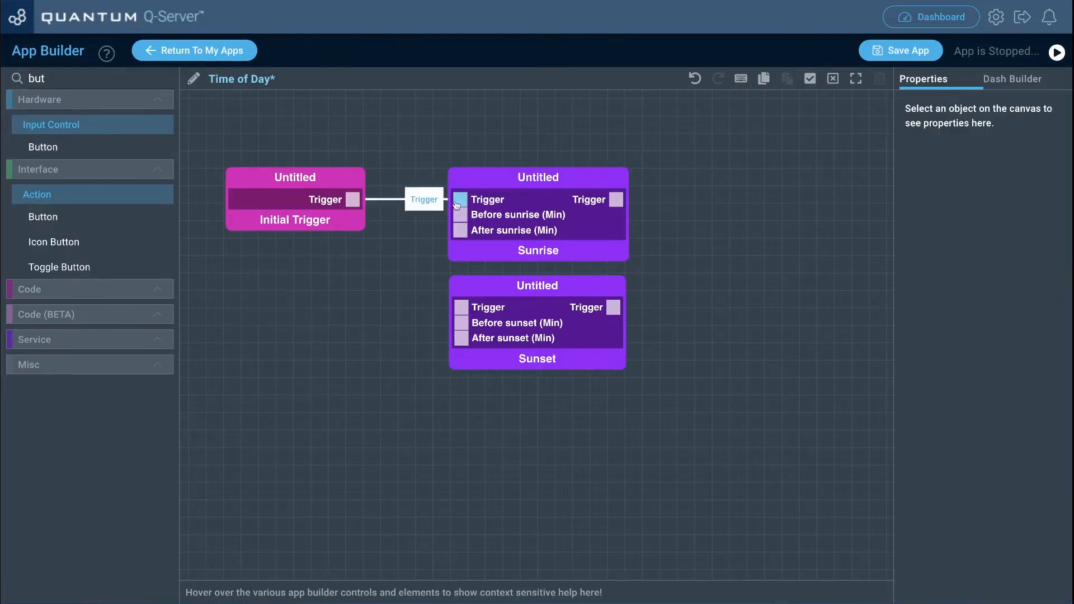
pyautogui.moveTo(353, 200); pyautogui.dragTo(463, 307)
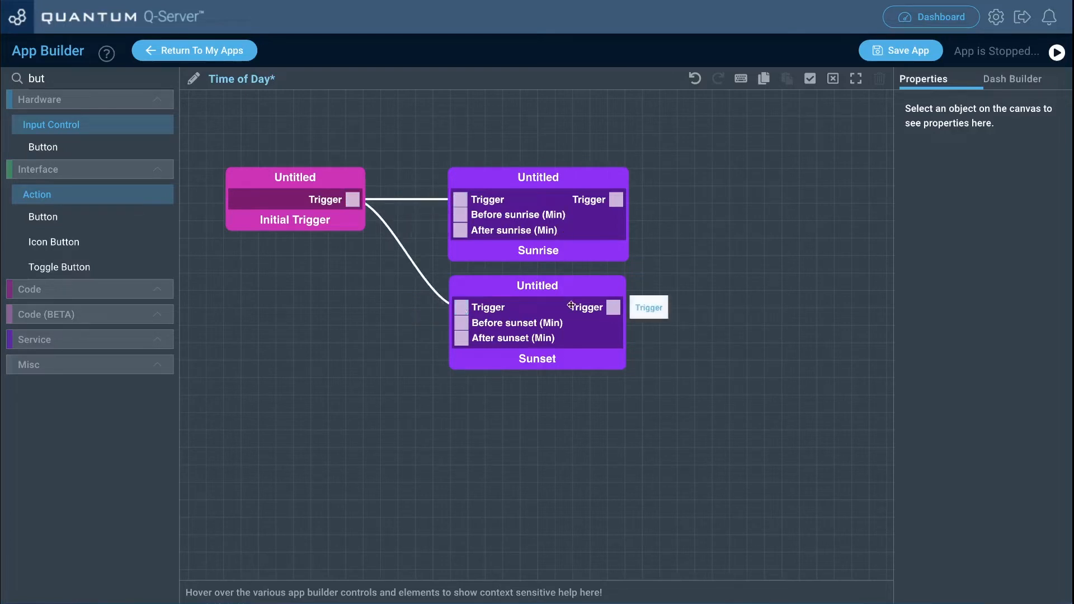
# Step: Set the Sunrise block's default values to 10 for Before sunrise (Min) and 20 for After sunrise (Min), saving each
pyautogui.click(532, 216)
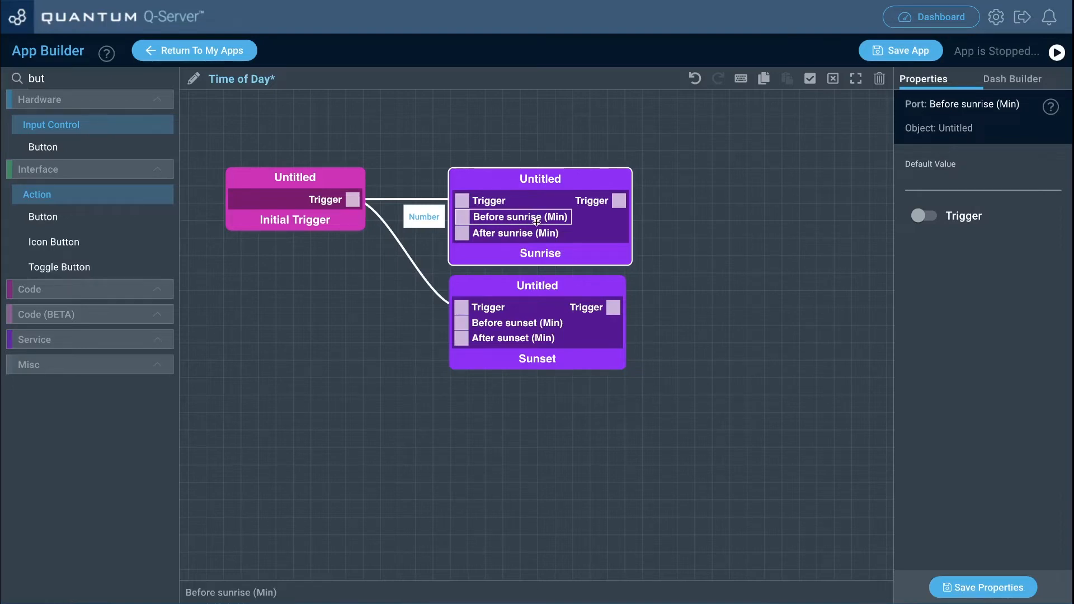
pyautogui.click(912, 184)
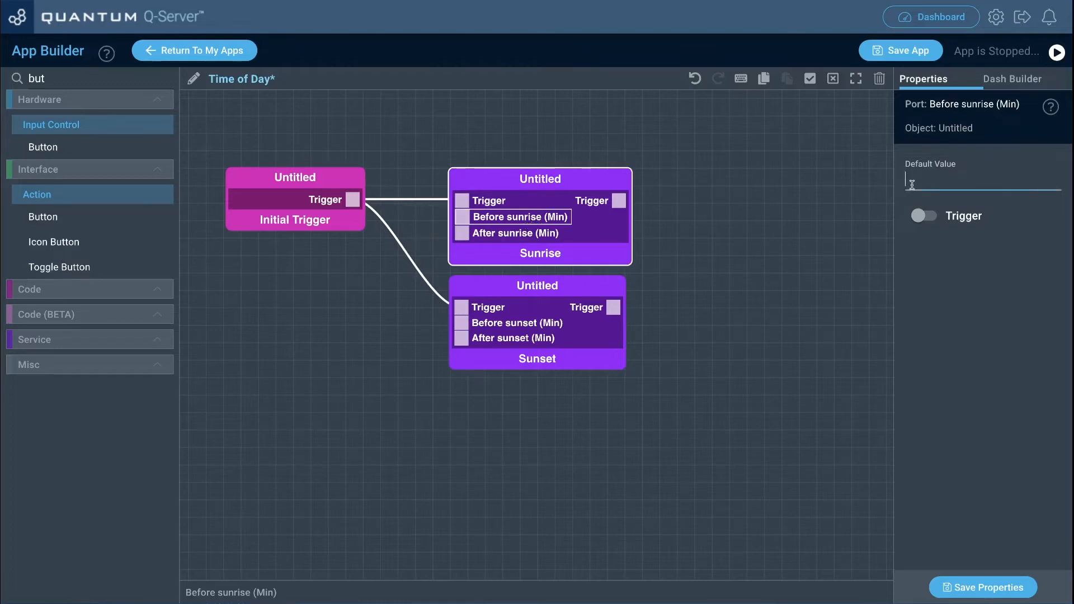
pyautogui.write('10')
pyautogui.click(974, 588)
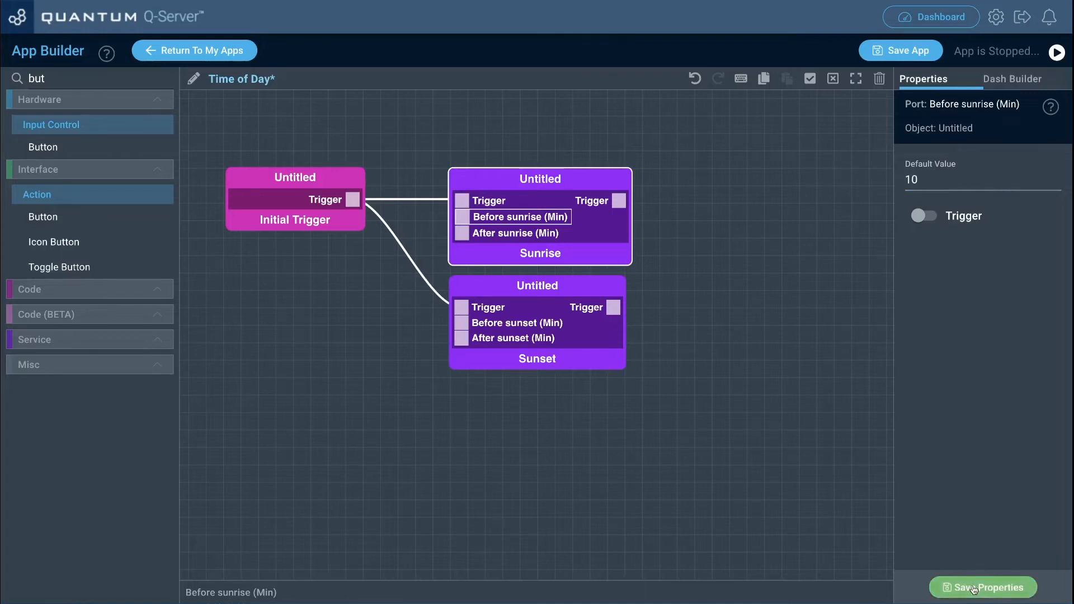
pyautogui.click(525, 234)
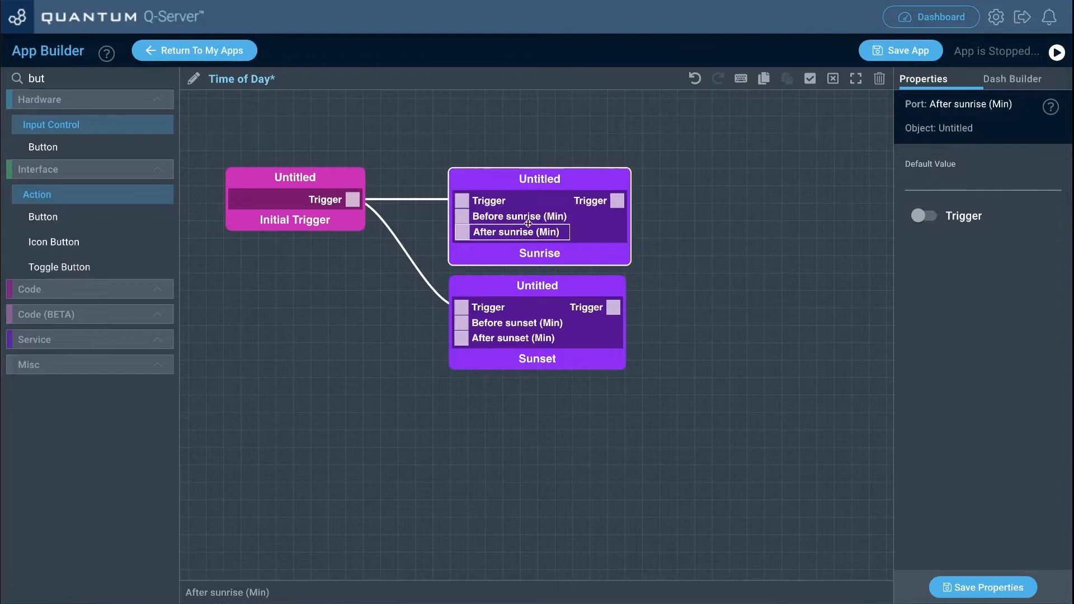
pyautogui.click(933, 171)
pyautogui.write('20')
pyautogui.click(967, 587)
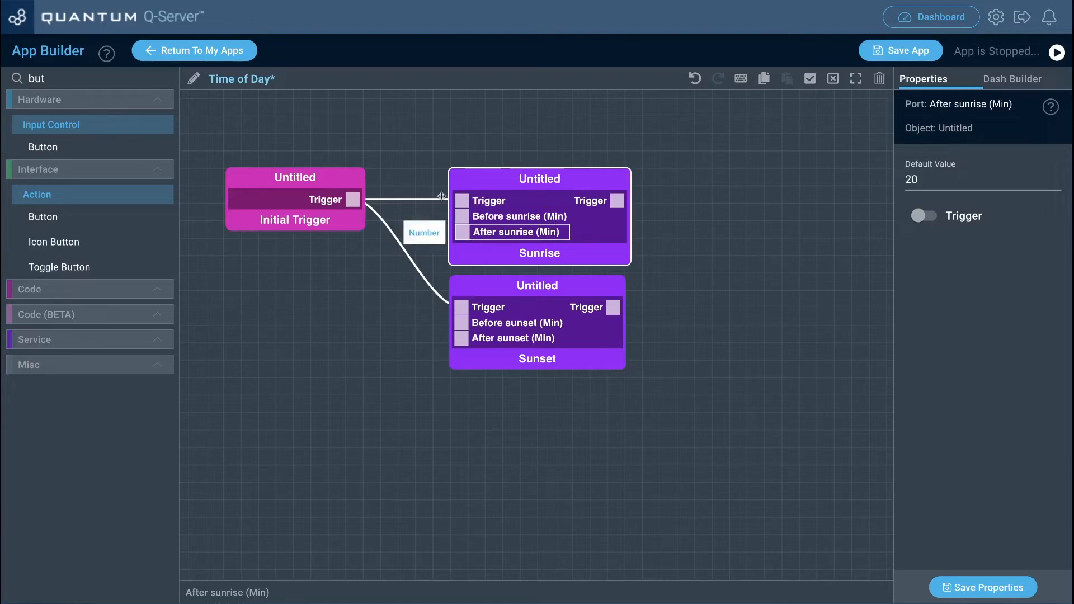
pyautogui.moveTo(221, 130); pyautogui.dragTo(666, 365)
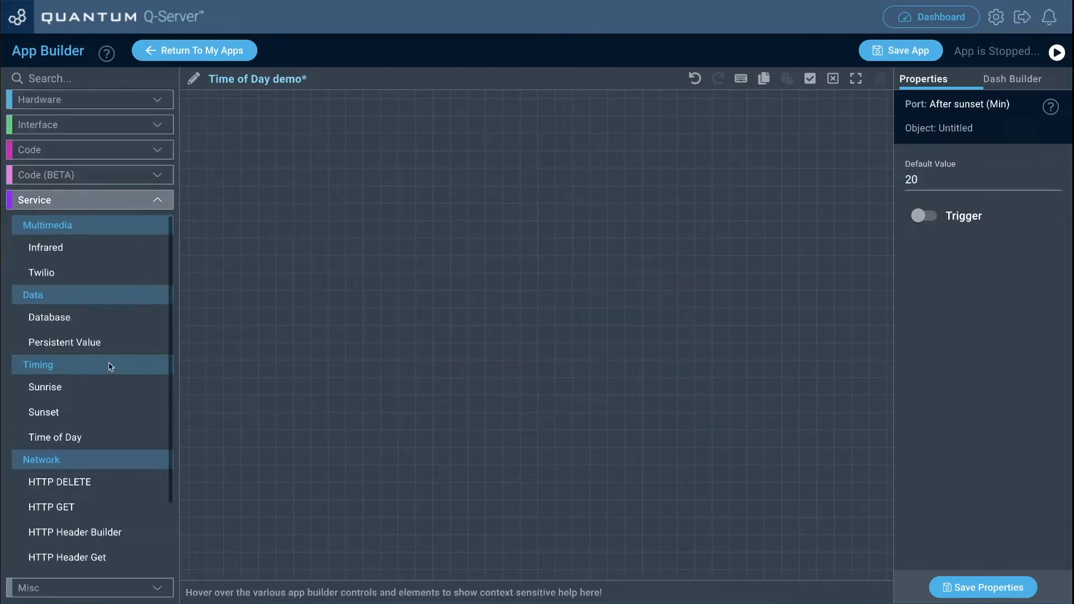
# Step: Add a Time of Day block to the canvas of the Time of Day demo app and save its Tuesday default value as true
pyautogui.moveTo(82, 439); pyautogui.dragTo(483, 227)
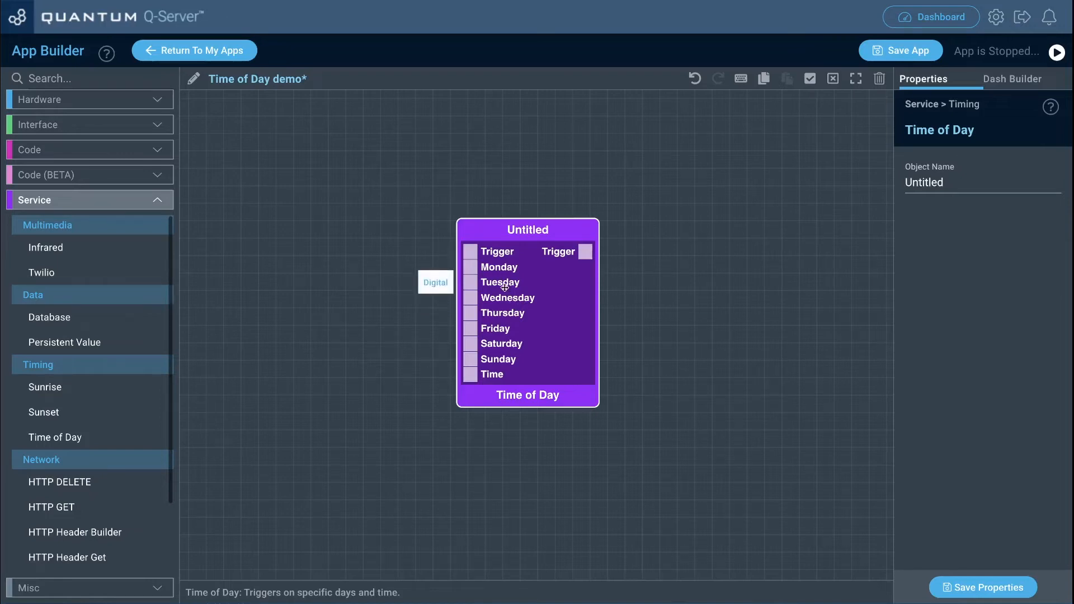
pyautogui.click(505, 287)
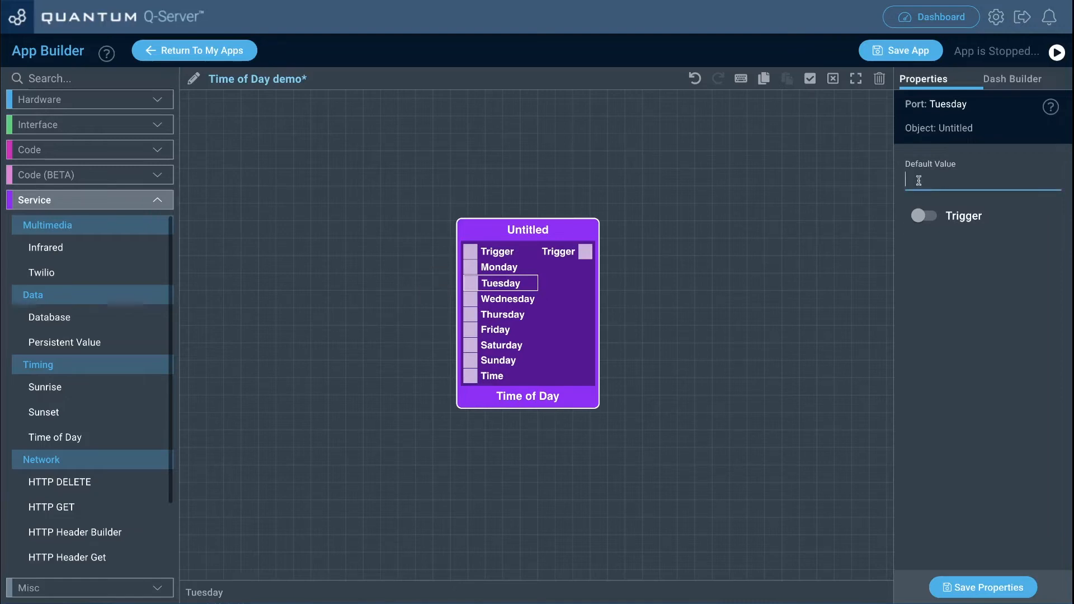
pyautogui.write('true')
pyautogui.click(967, 587)
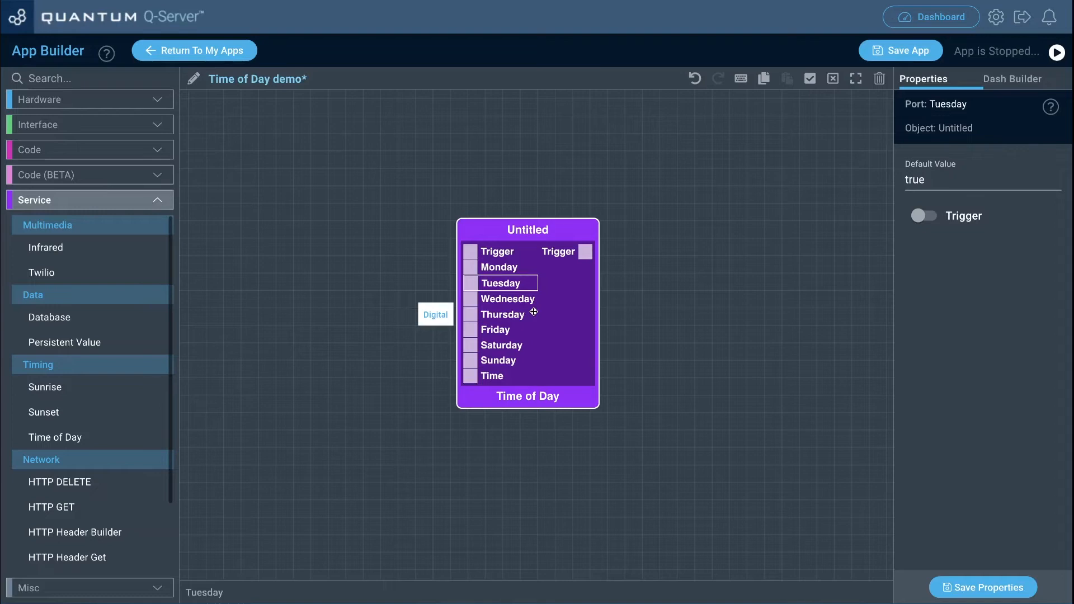
# Step: Set the default value of the Time of Day block's Time port to 10:00 PM and save the properties
pyautogui.click(499, 377)
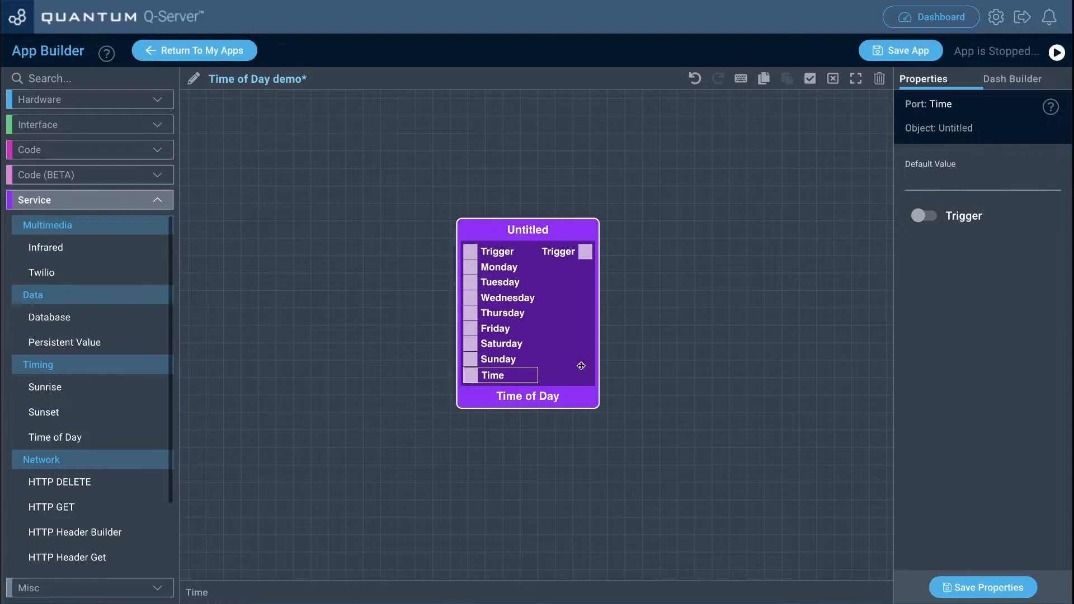
pyautogui.click(940, 181)
pyautogui.write('10:00 AM')
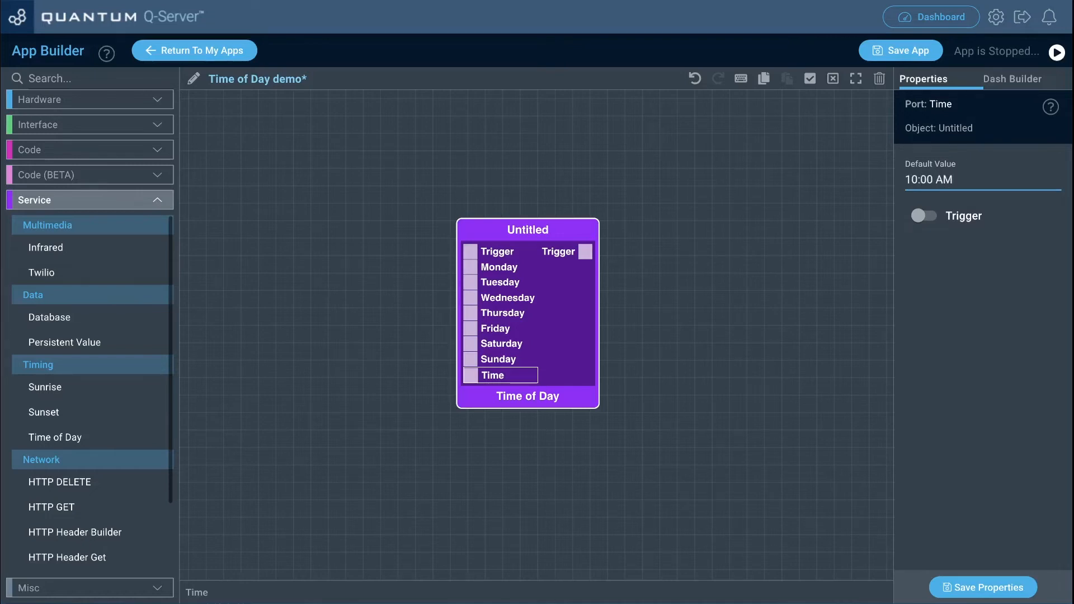
pyautogui.press('BackSpace')
pyautogui.press('BackSpace')
pyautogui.write('PM')
pyautogui.click(990, 587)
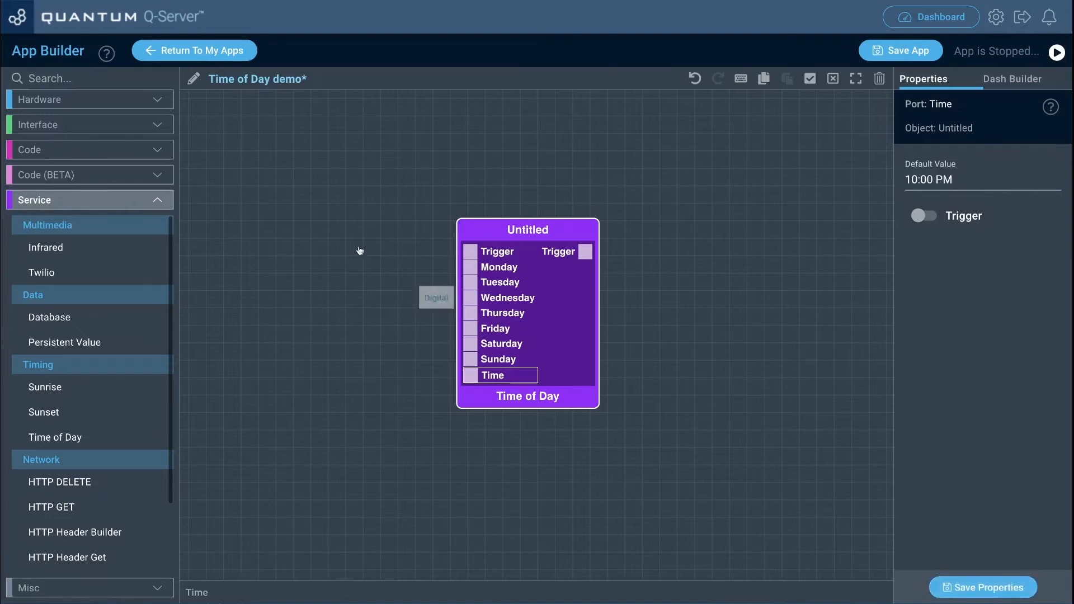
# Step: Add a Time Picker block and connect its Time output to the Time of Day block's Time input
pyautogui.click(125, 82)
pyautogui.write('time')
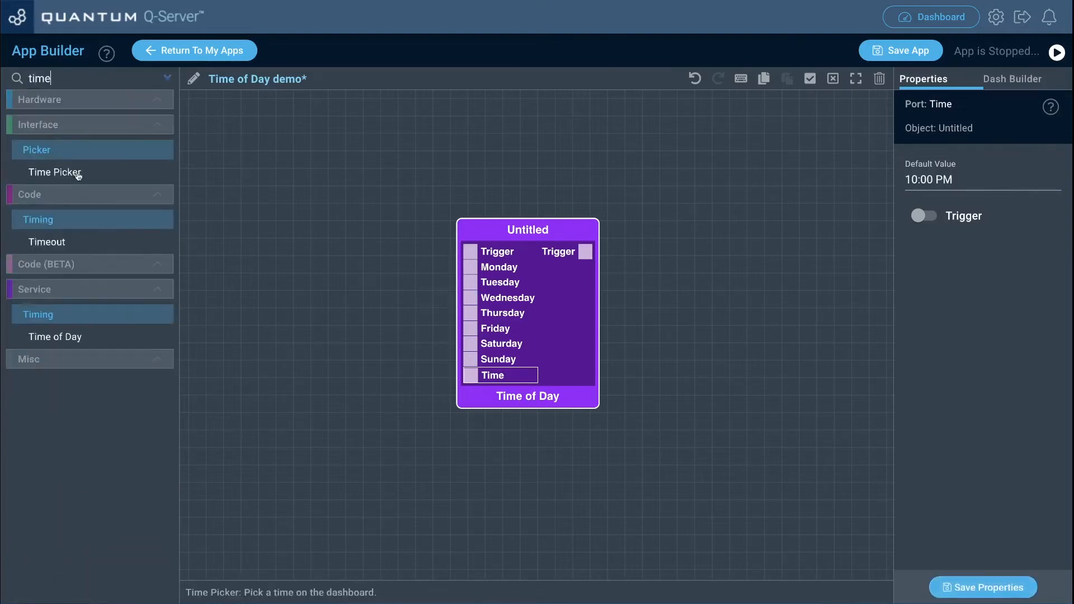
pyautogui.moveTo(74, 174); pyautogui.dragTo(288, 355)
pyautogui.moveTo(377, 379); pyautogui.dragTo(471, 379)
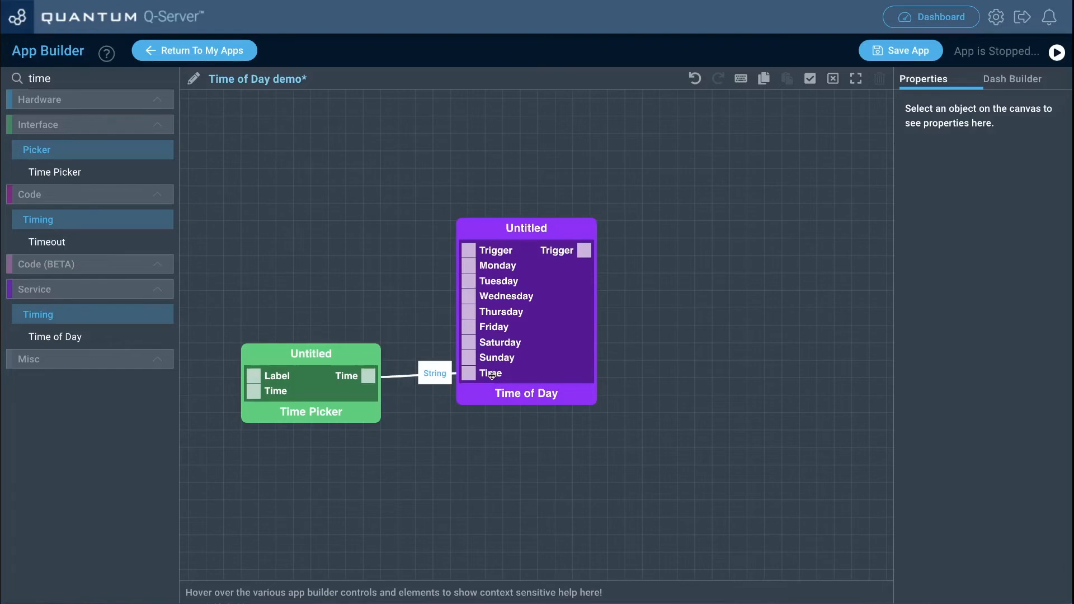
# Step: Clear the default value of the Time of Day block's Time port and save the properties
pyautogui.click(492, 376)
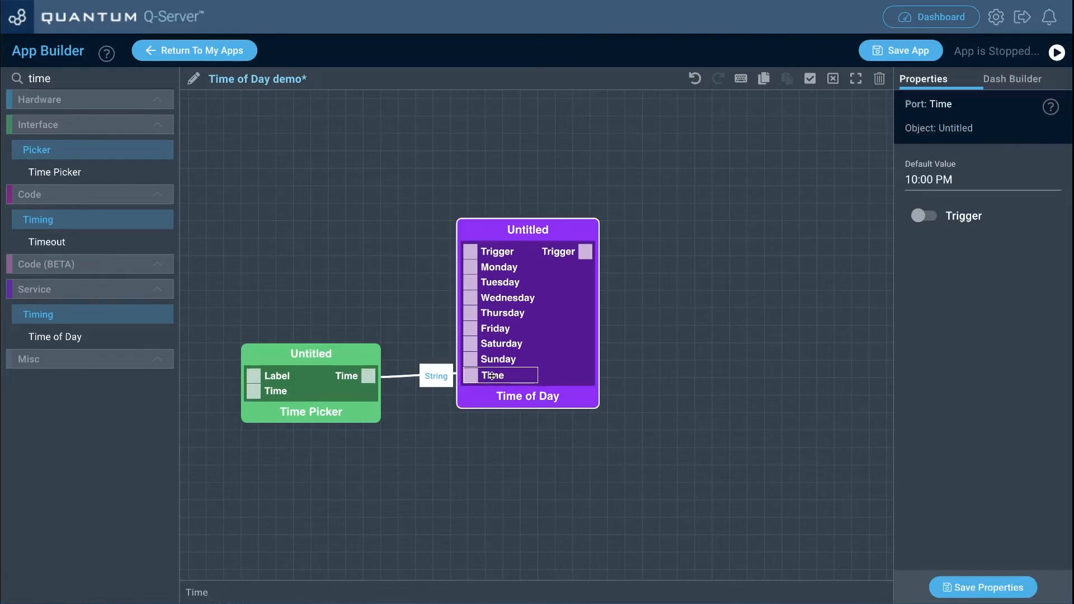
pyautogui.click(907, 180)
pyautogui.hotkey('ctrl', 'a')
pyautogui.press('BackSpace')
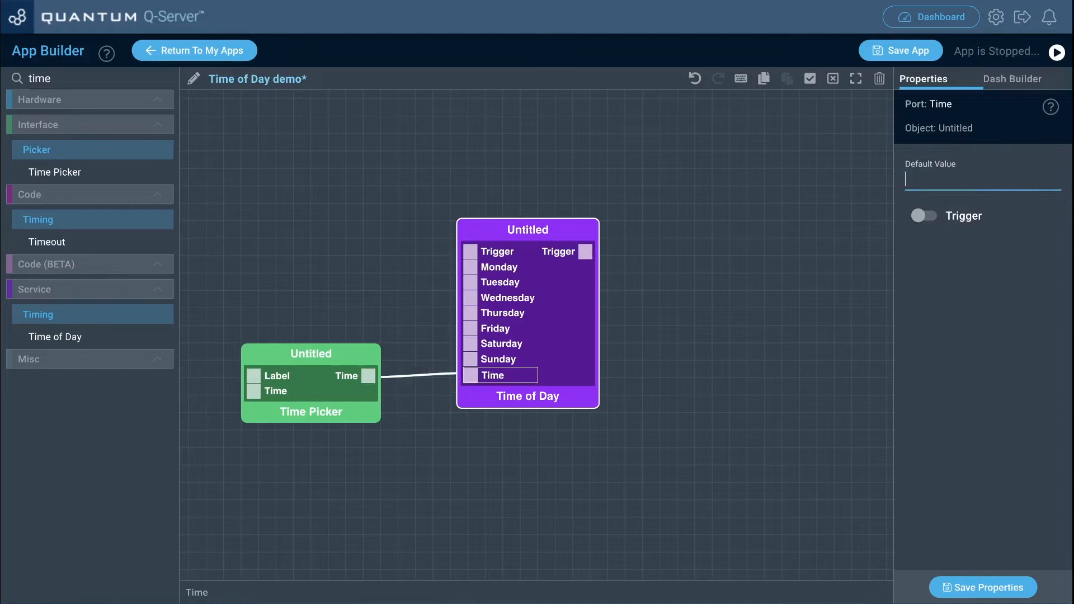
pyautogui.click(961, 587)
# Step: Align the Time Picker with the Time of Day block's Time port to straighten the connection, and check that port's properties
pyautogui.click(356, 355)
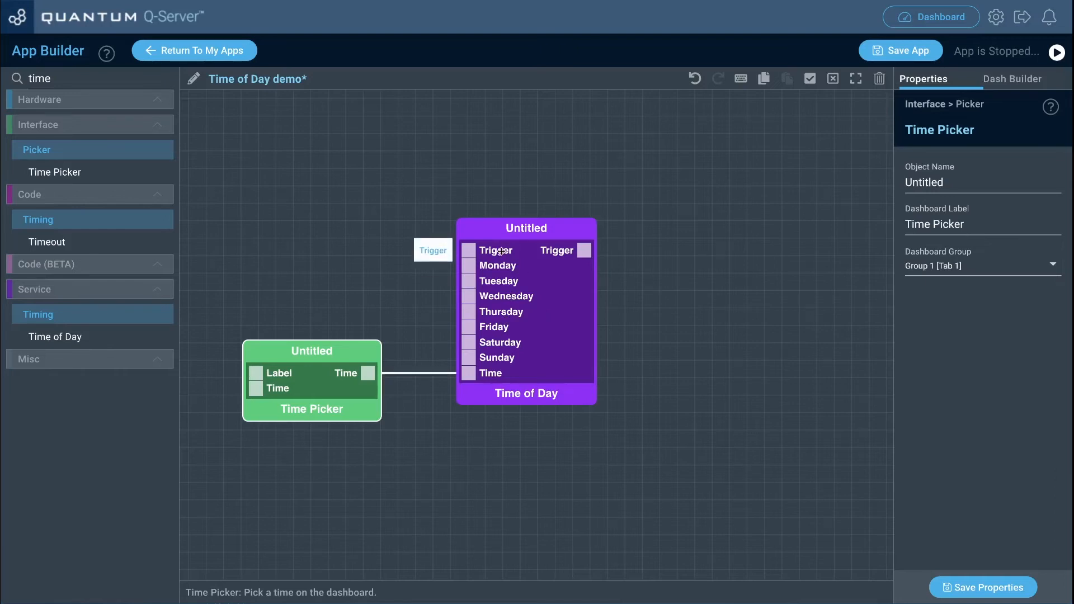
pyautogui.click(514, 375)
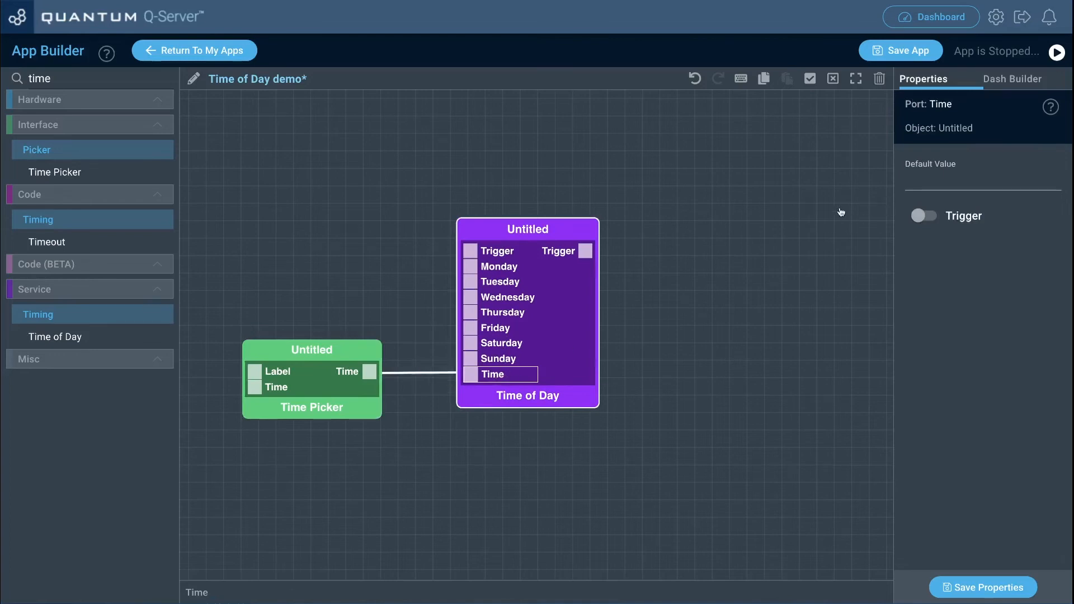
pyautogui.click(482, 232)
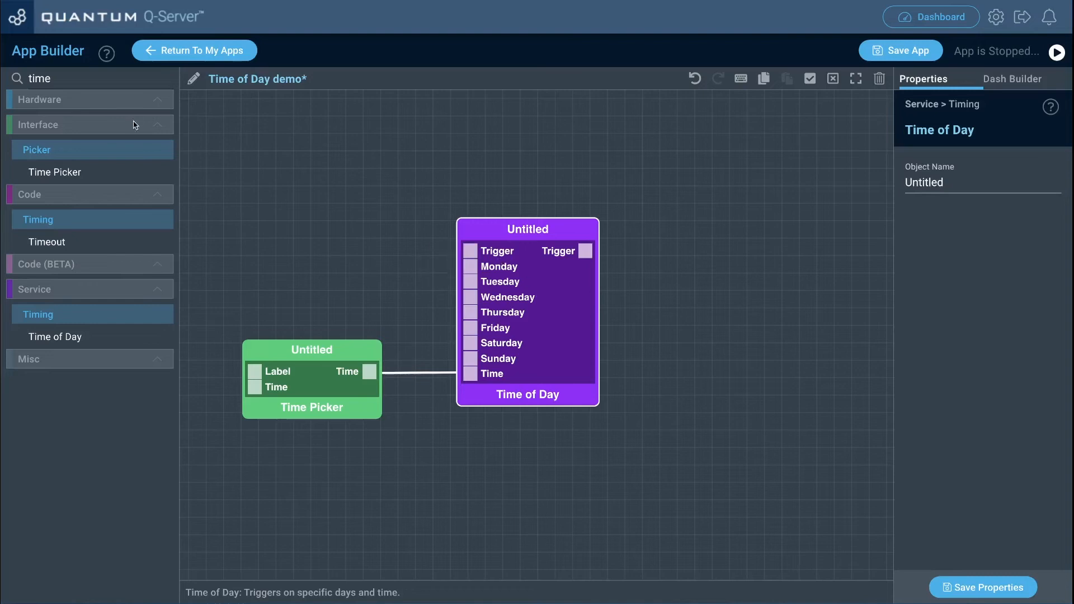
# Step: Add an Interface Button block and connect its State output to the Time of Day block's Trigger input
pyautogui.click(94, 84)
pyautogui.write('butt')
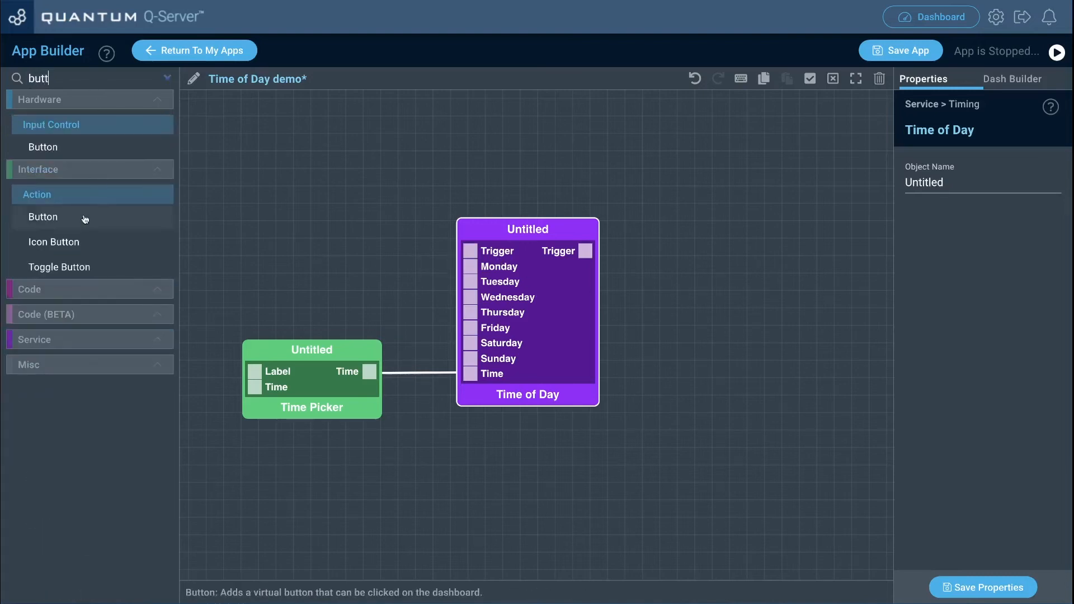
pyautogui.moveTo(142, 218); pyautogui.dragTo(279, 214)
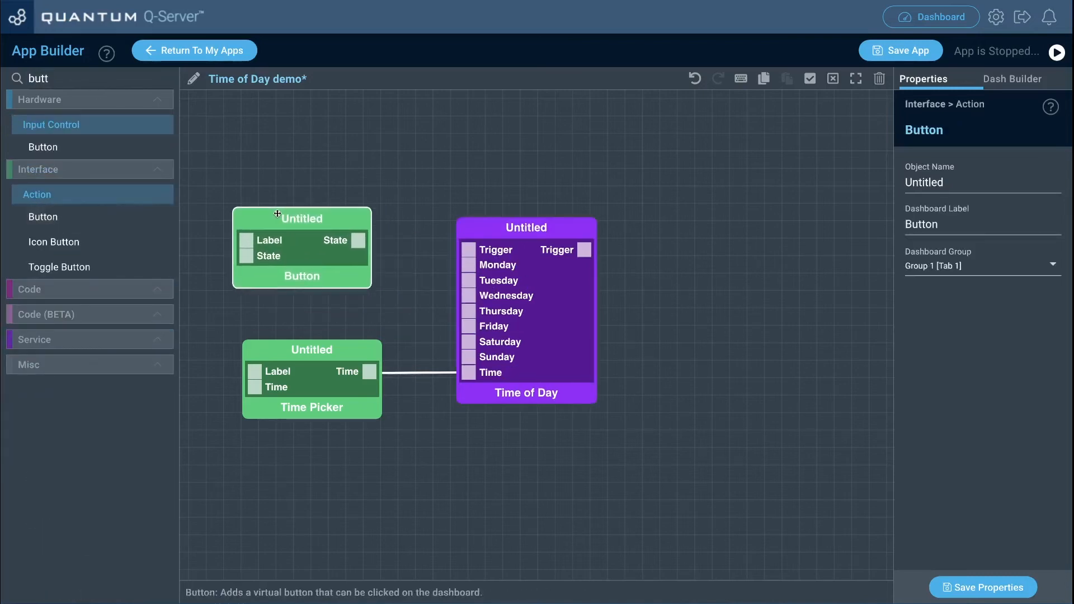
pyautogui.moveTo(362, 244); pyautogui.dragTo(466, 254)
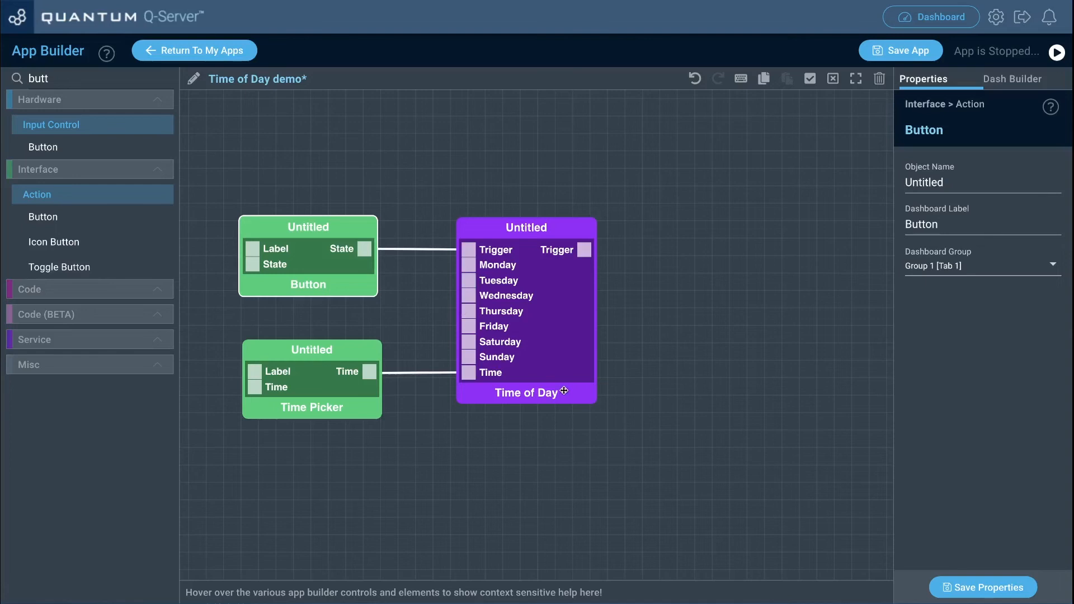
# Step: Add a Debug block beside the Time of Day block and connect the Time of Day block's Trigger output to its In port
pyautogui.click(60, 79)
pyautogui.doubleClick(60, 79)
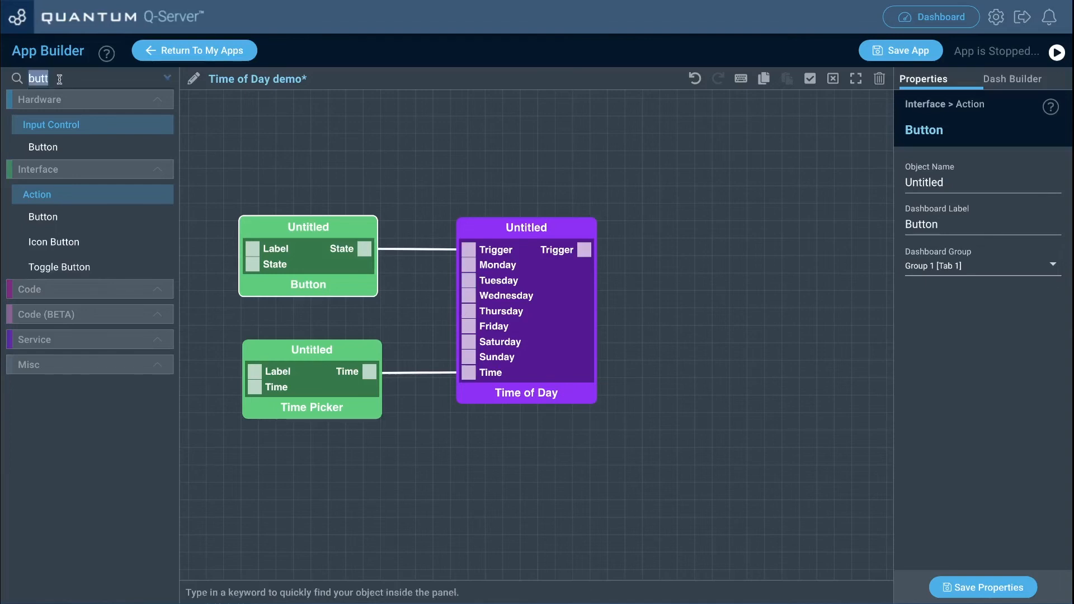
pyautogui.write('debu')
pyautogui.moveTo(46, 175); pyautogui.dragTo(702, 205)
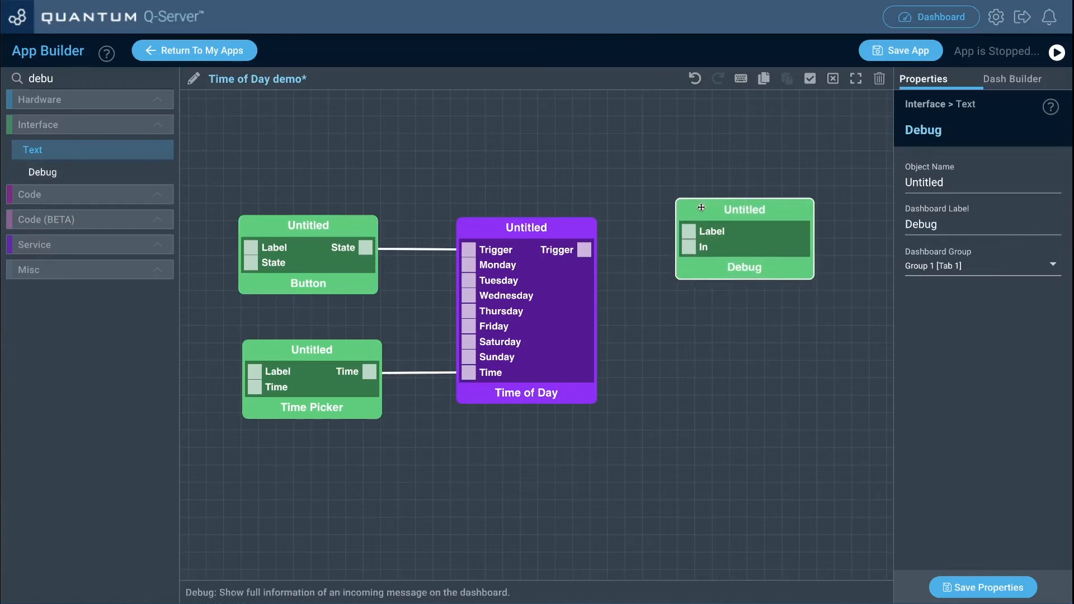
pyautogui.moveTo(584, 250); pyautogui.dragTo(675, 249)
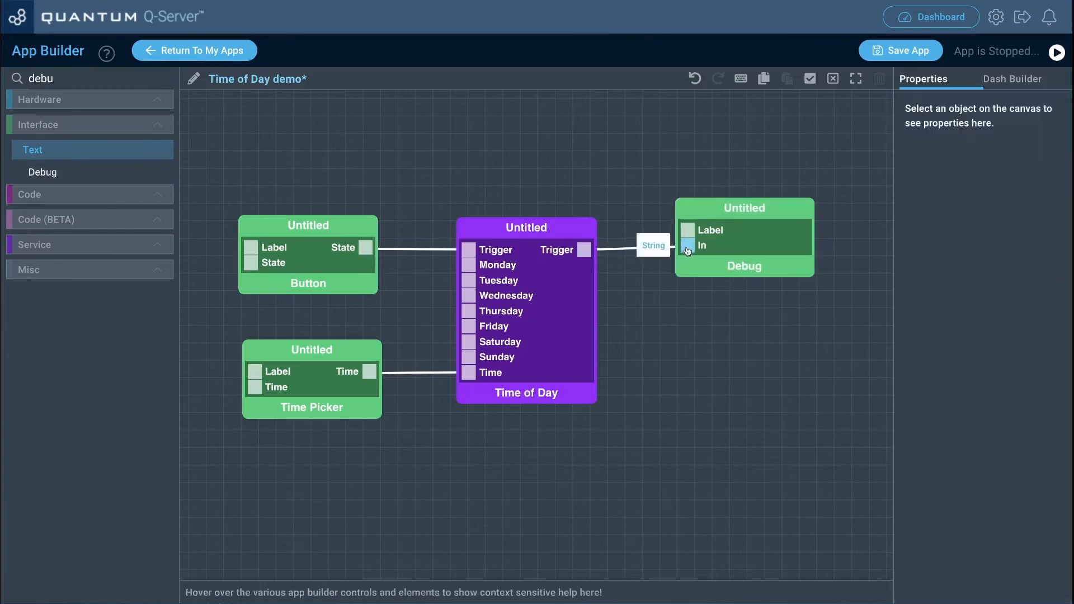
pyautogui.moveTo(703, 203); pyautogui.dragTo(702, 200)
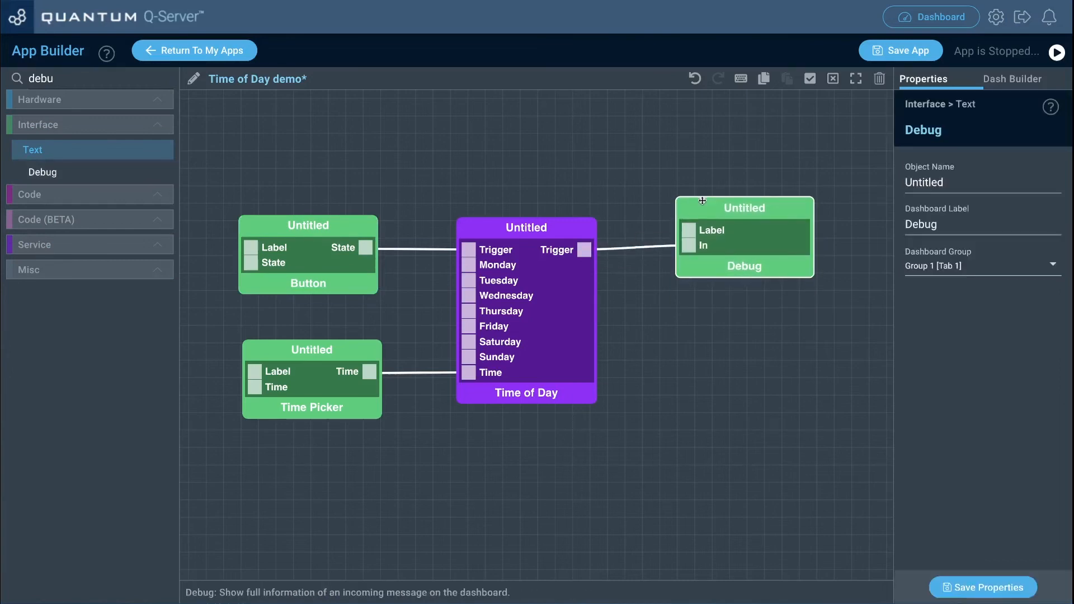
# Step: Set the Button block's dashboard label to "Trigger" and save the properties
pyautogui.click(365, 225)
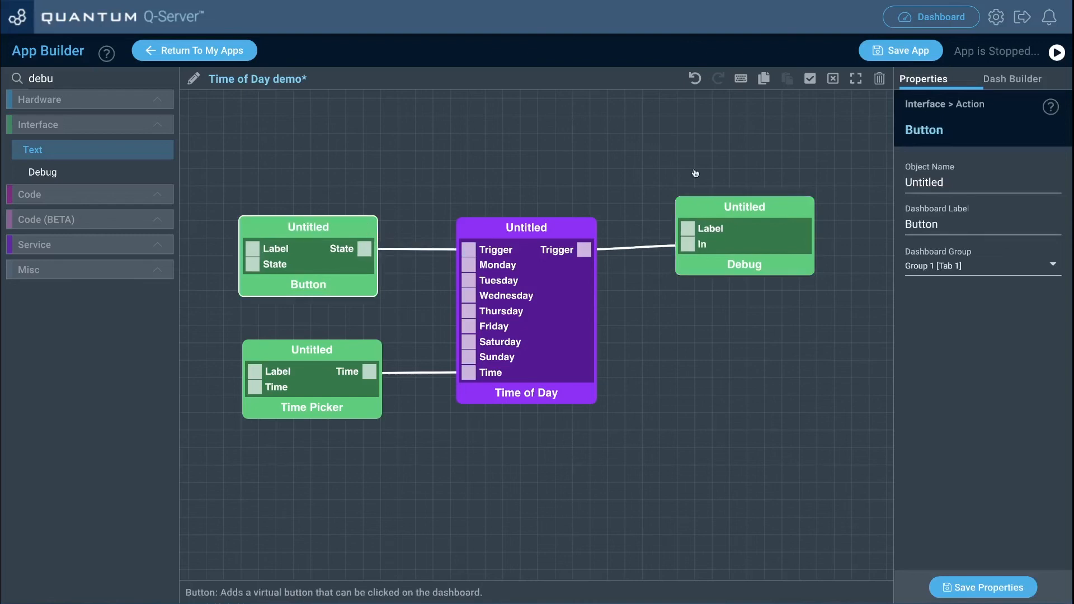
pyautogui.moveTo(963, 226); pyautogui.dragTo(896, 227)
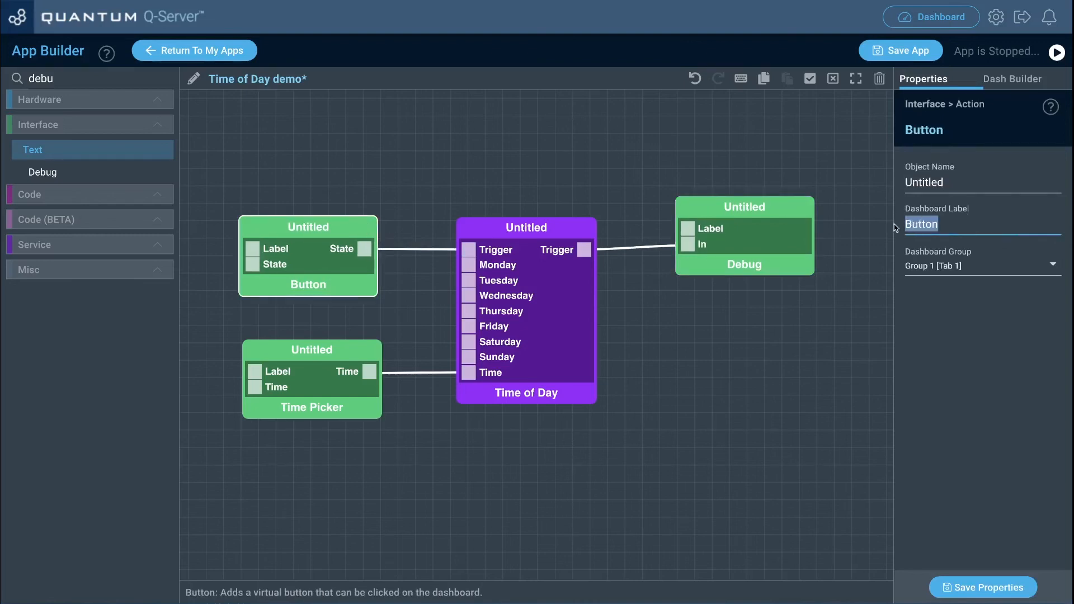
pyautogui.write('Trigger')
pyautogui.click(974, 592)
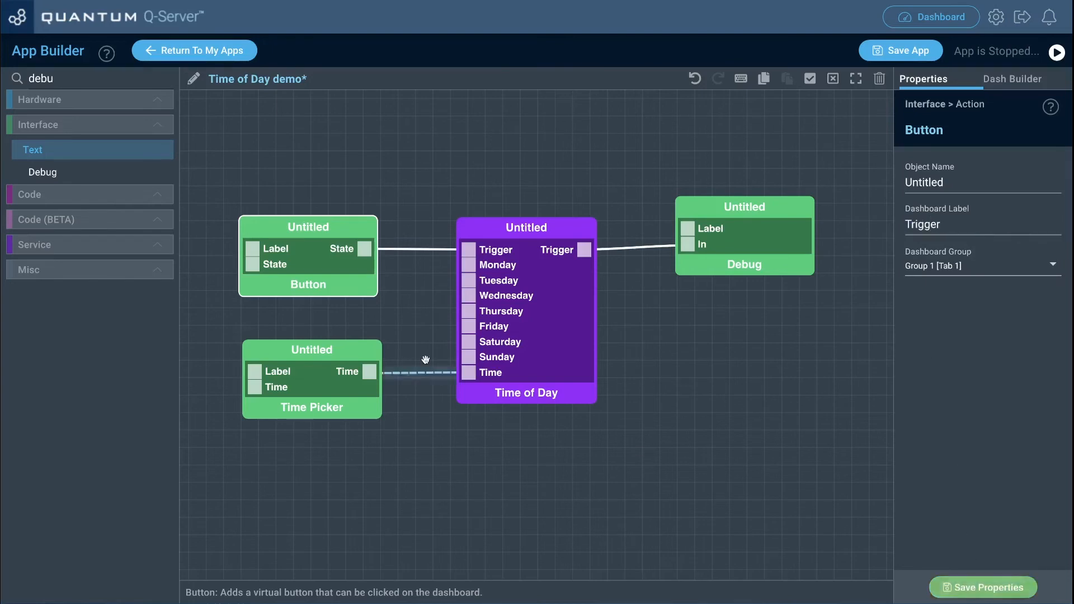
# Step: Check the Time Picker and Debug blocks' dashboard labels, and save the Debug properties and the app
pyautogui.click(373, 350)
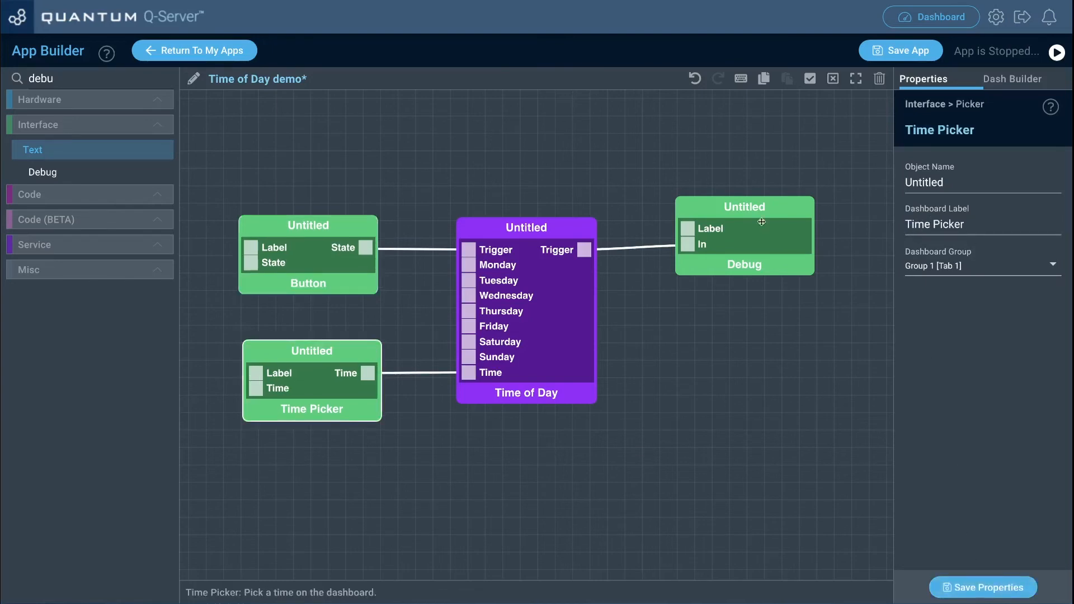
pyautogui.click(783, 206)
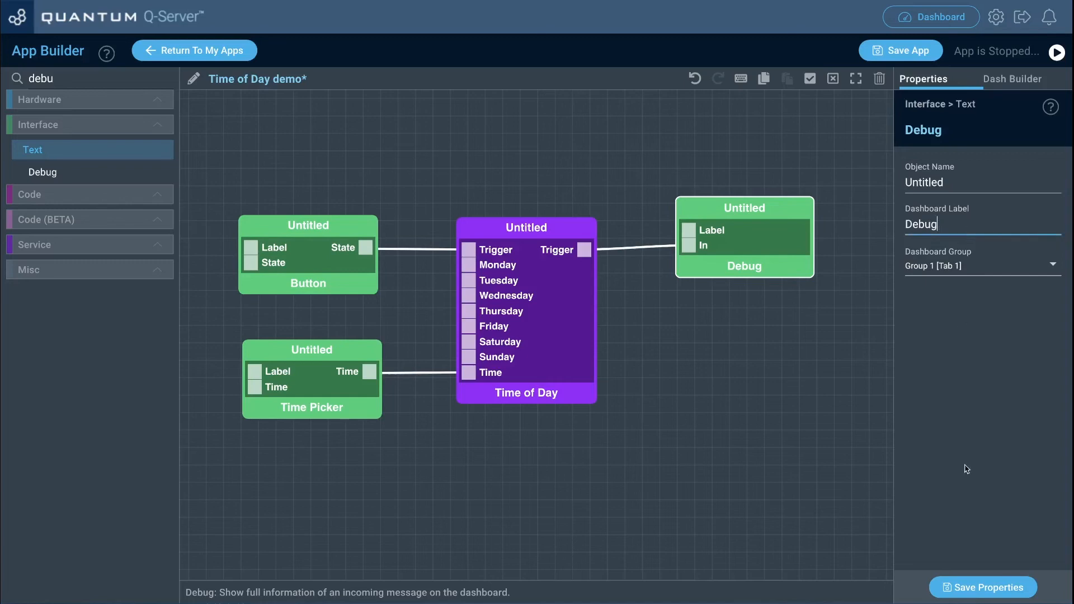
pyautogui.click(973, 588)
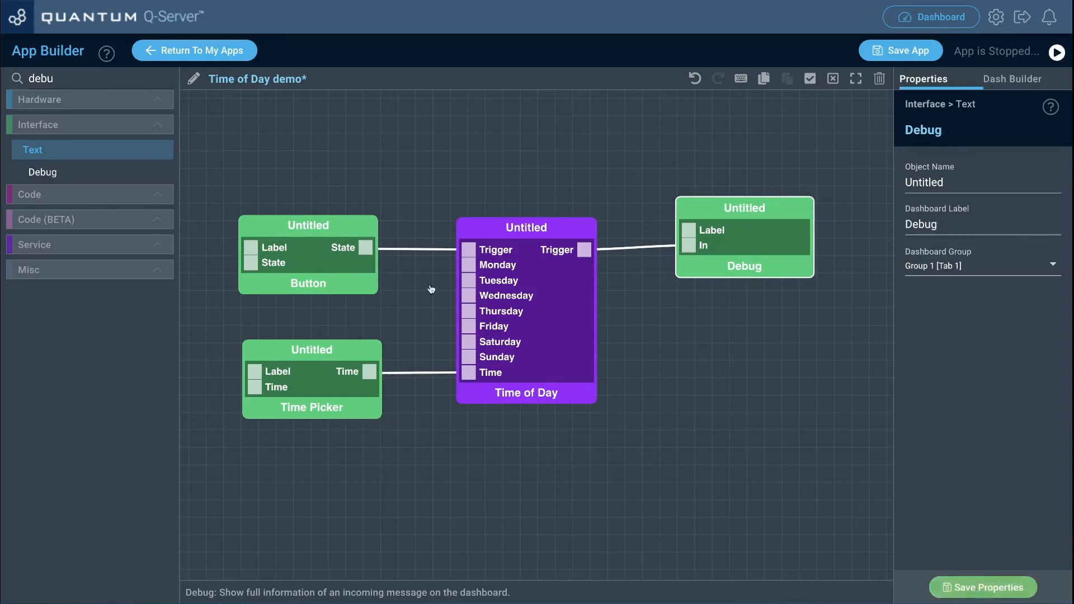
pyautogui.click(877, 53)
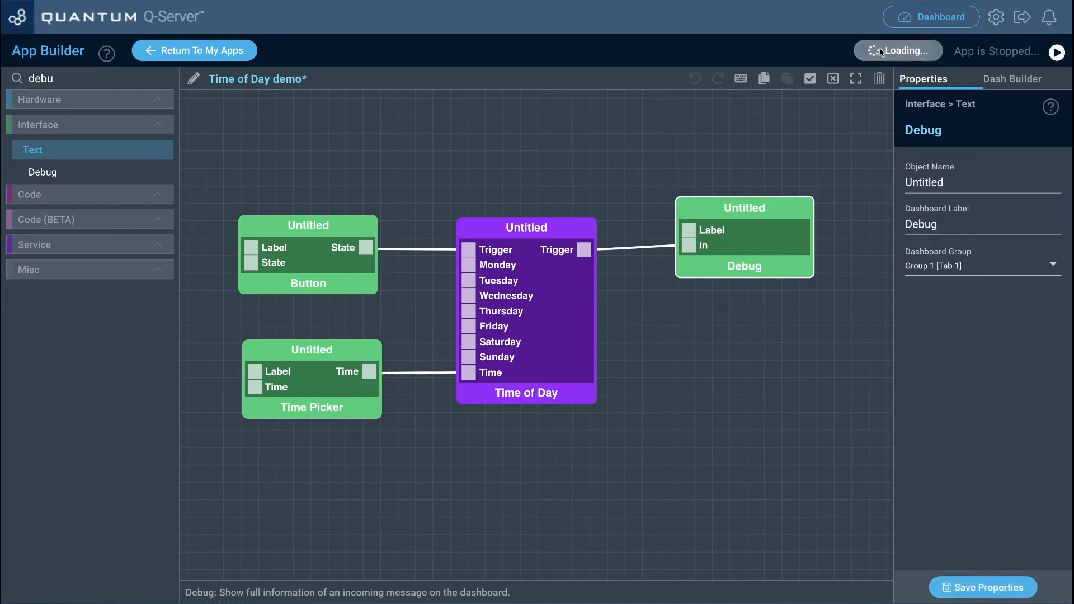
# Step: Save and run the Time of Day demo from the apps list and open its dashboard
pyautogui.click(234, 52)
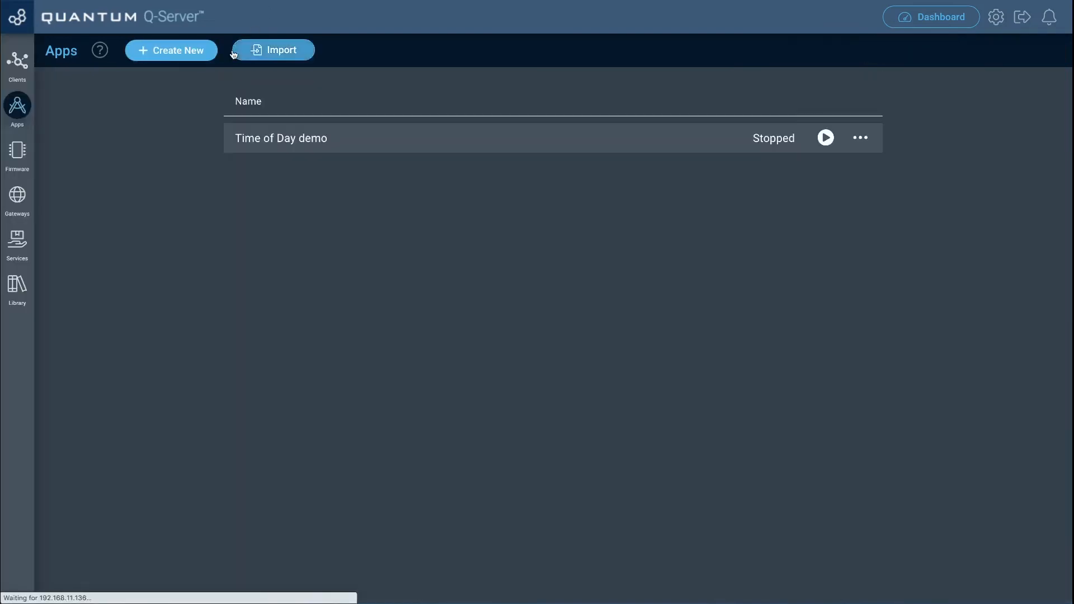
pyautogui.click(826, 138)
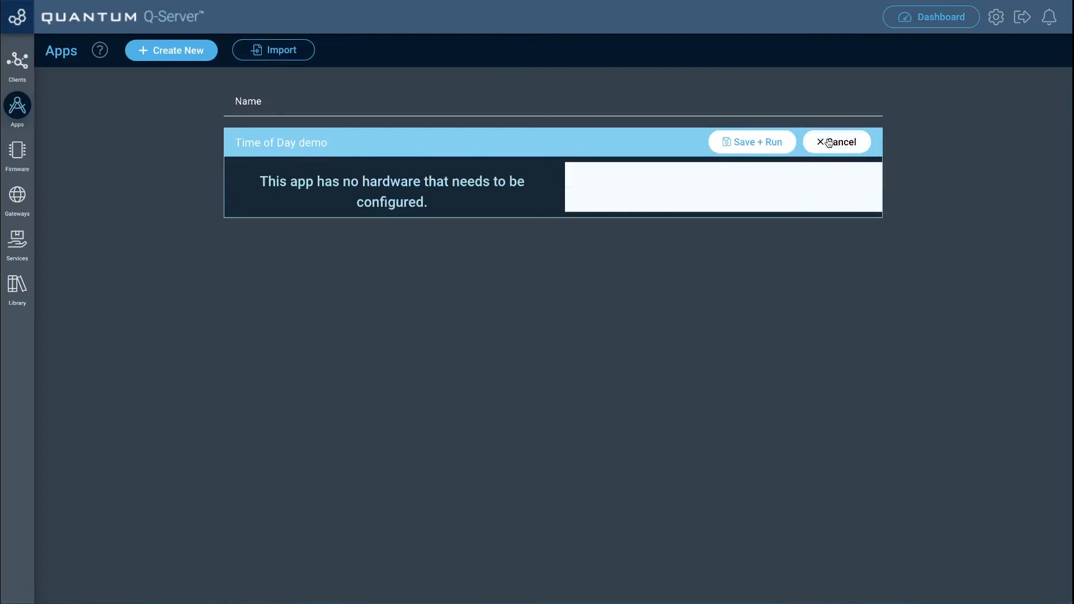
pyautogui.click(756, 148)
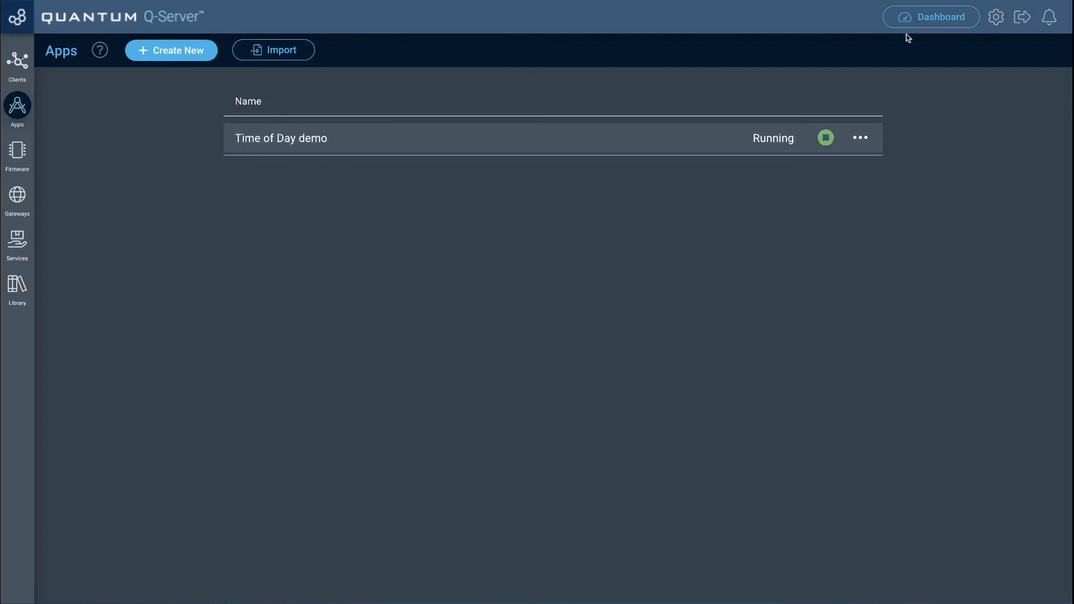
pyautogui.click(923, 17)
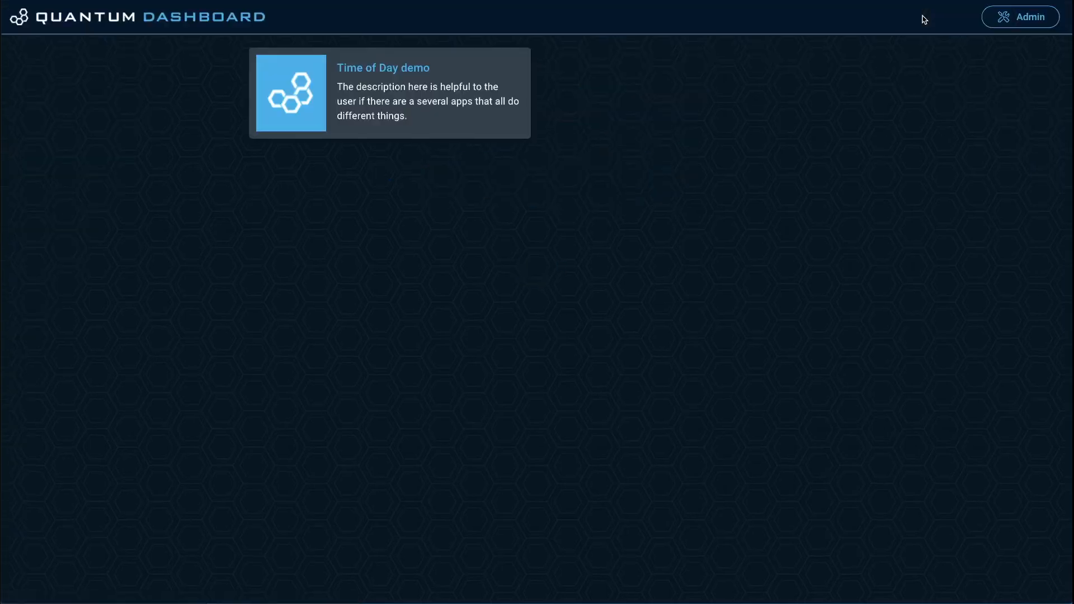
pyautogui.click(435, 115)
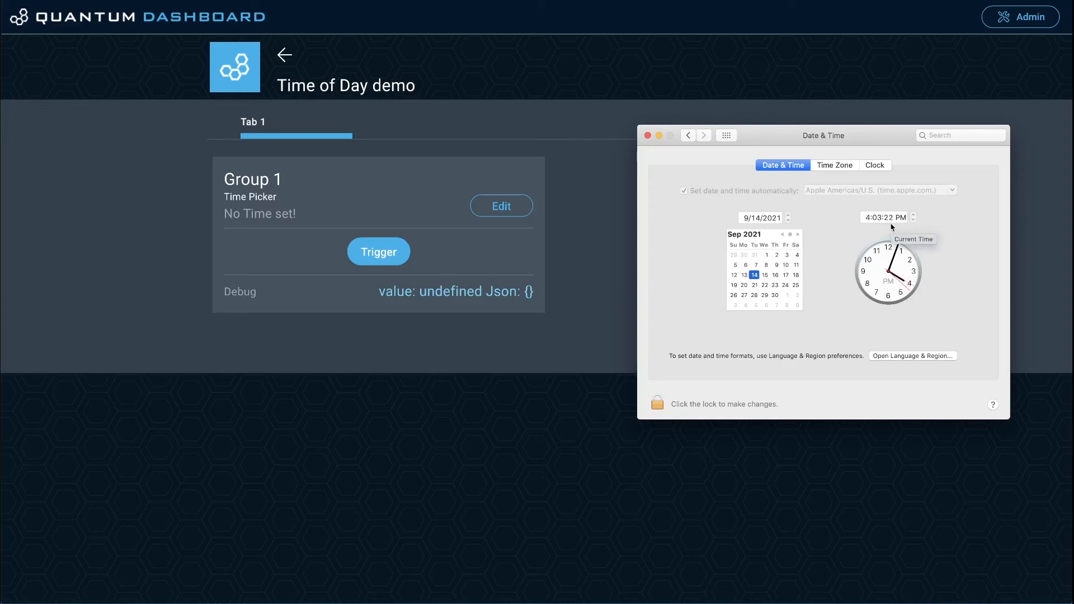
# Step: Set the dashboard's Time Picker to 4:04 PM and fire the Trigger button
pyautogui.click(621, 235)
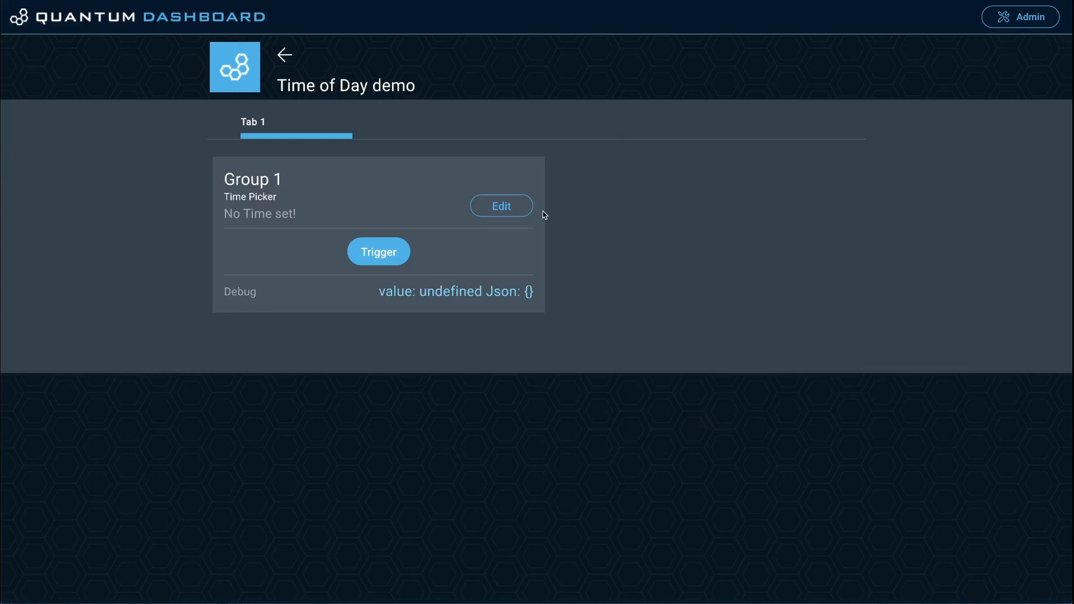
pyautogui.click(503, 211)
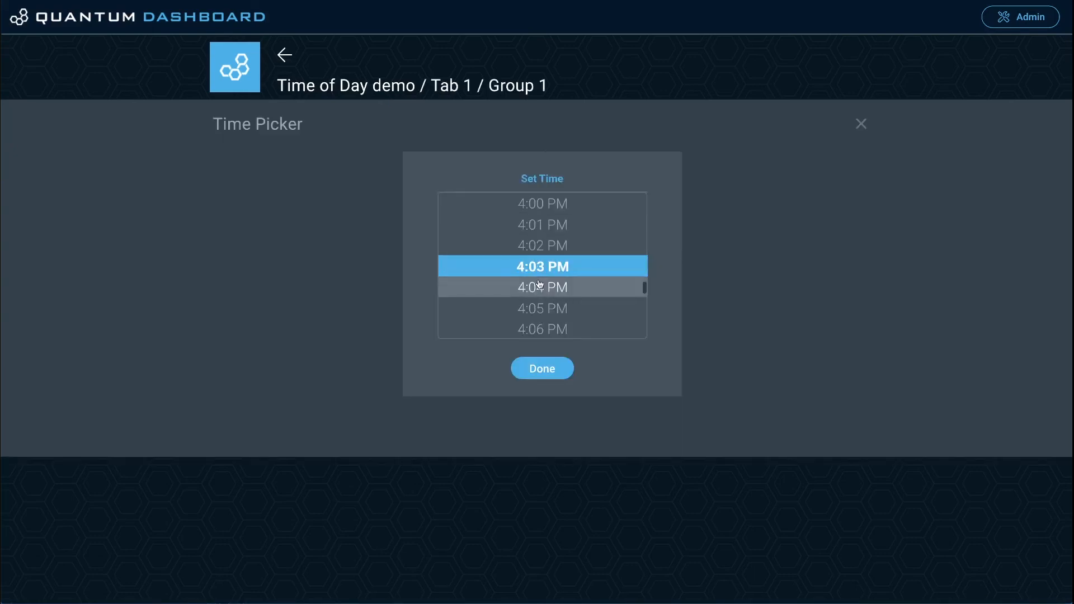
pyautogui.click(552, 293)
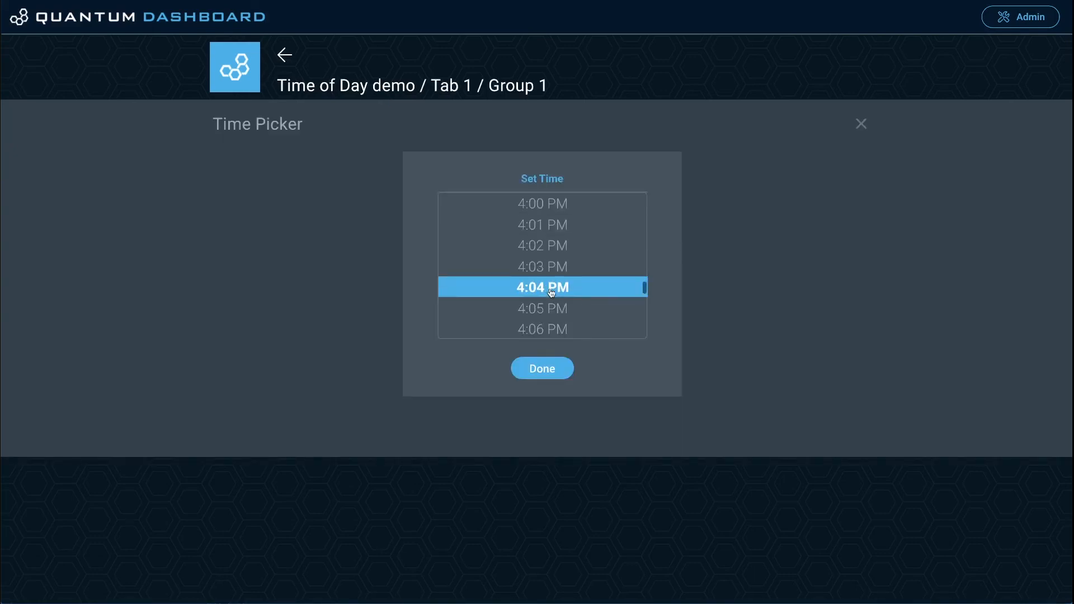
pyautogui.click(541, 367)
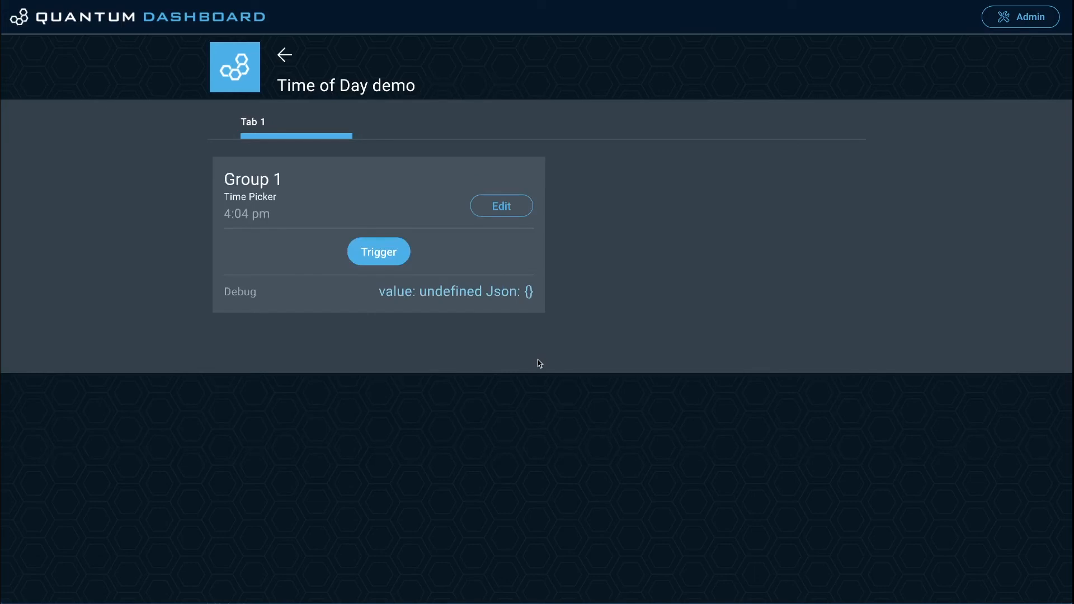
pyautogui.click(392, 253)
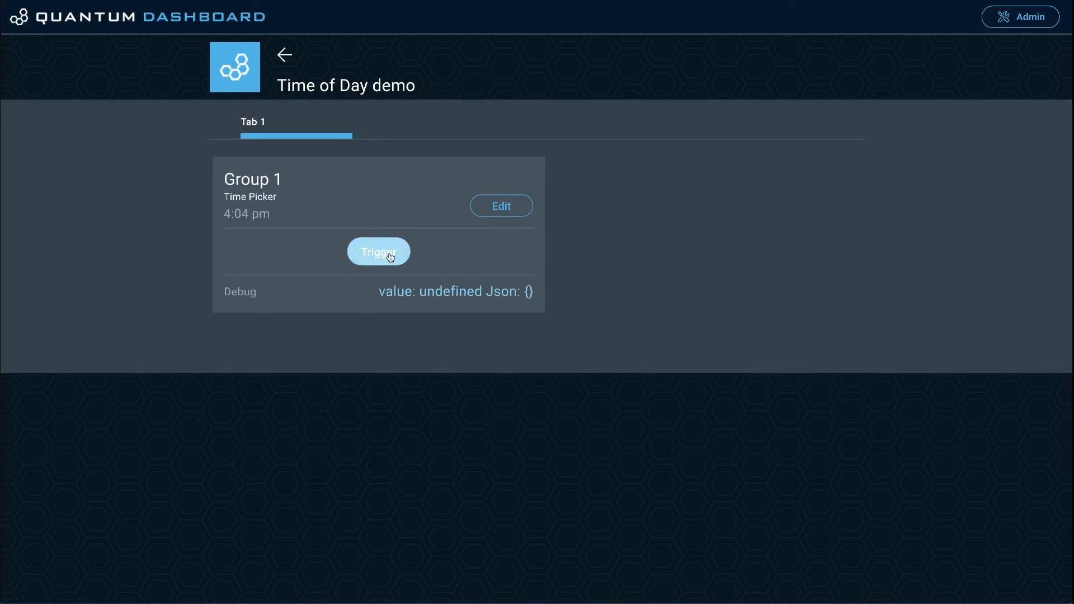
# Step: Switch to the macOS Date & Time preferences and place the window beside the dashboard group to watch the system clock
pyautogui.moveTo(699, 602)
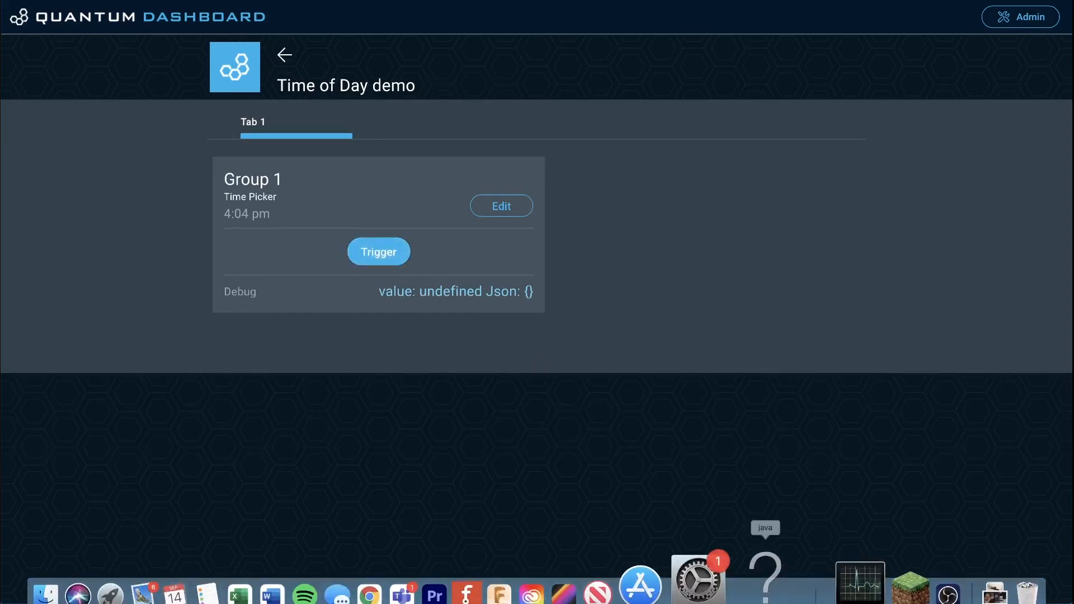
pyautogui.click(731, 560)
pyautogui.moveTo(789, 138); pyautogui.dragTo(716, 116)
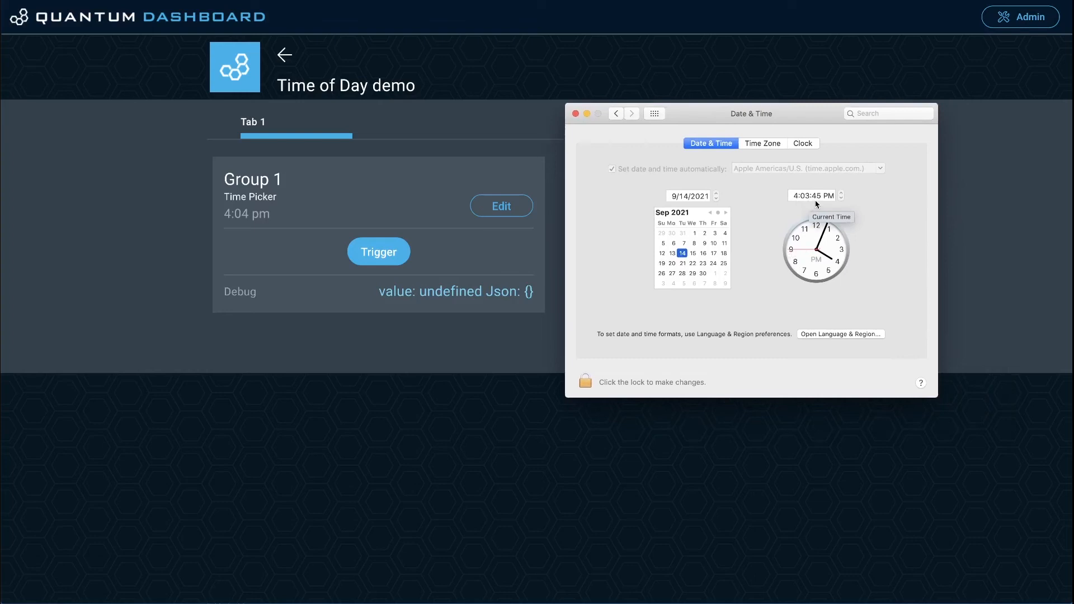
pyautogui.moveTo(742, 122); pyautogui.dragTo(765, 117)
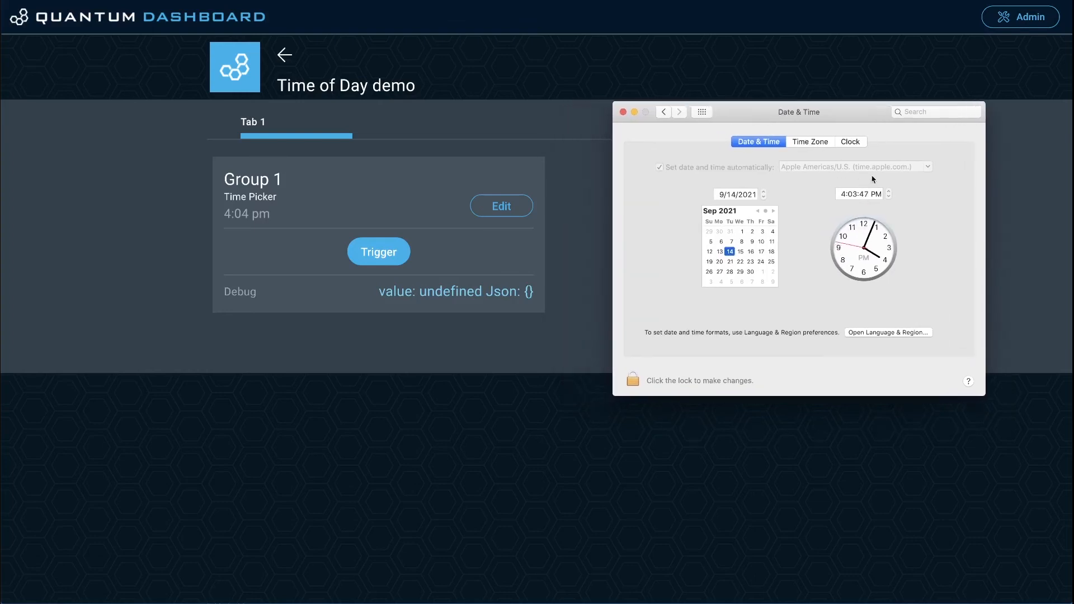